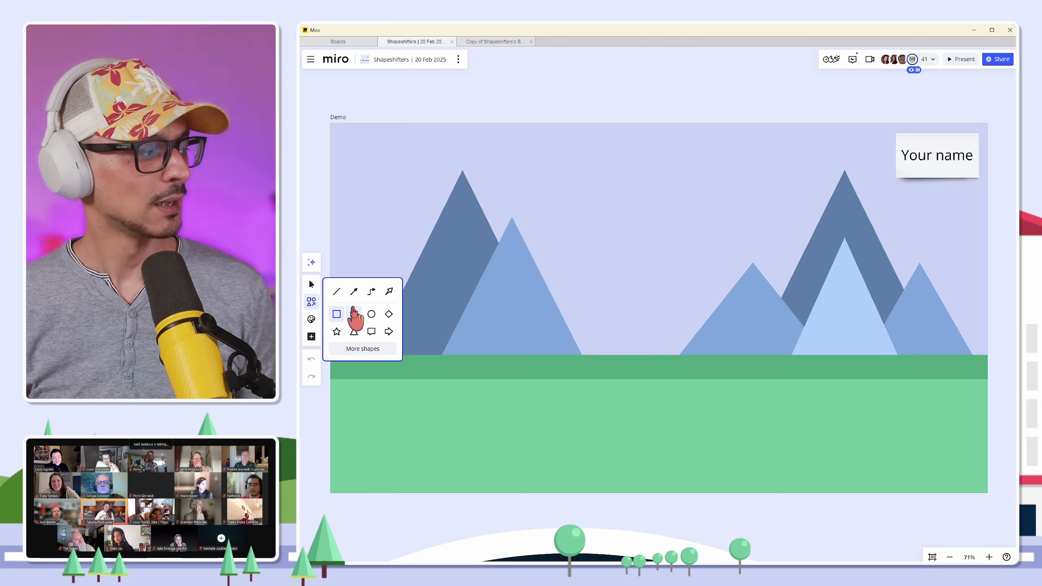
Draw a rectangle about 255 × 384 standing on the dark green ground between the two mountain groups.
left_click_drag(568, 259, 646, 356)
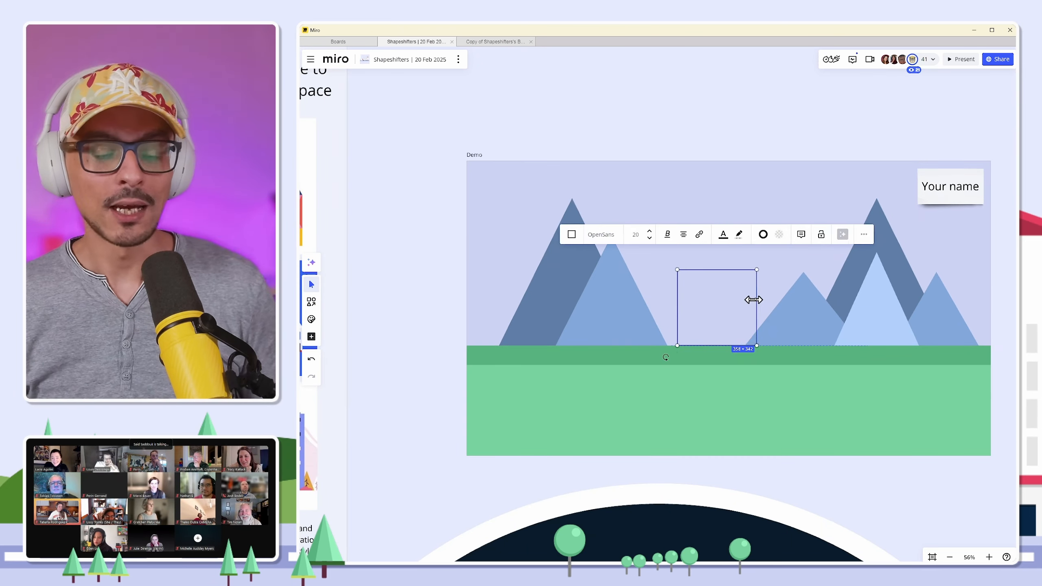
left_click_drag(753, 300, 731, 300)
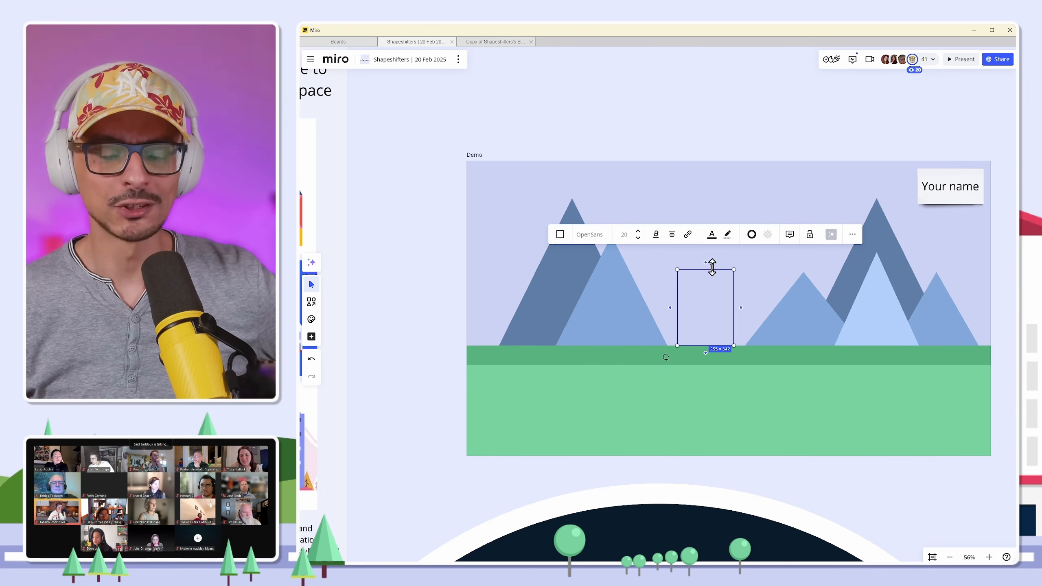
left_click_drag(713, 267, 707, 261)
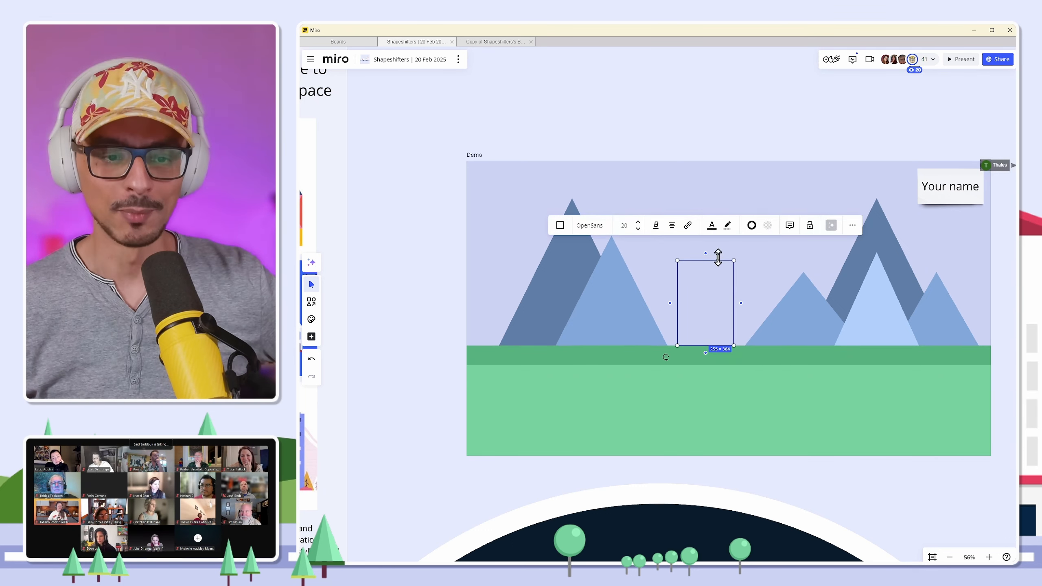
Fill the rectangle with the medium purple brand color.
left_click(767, 226)
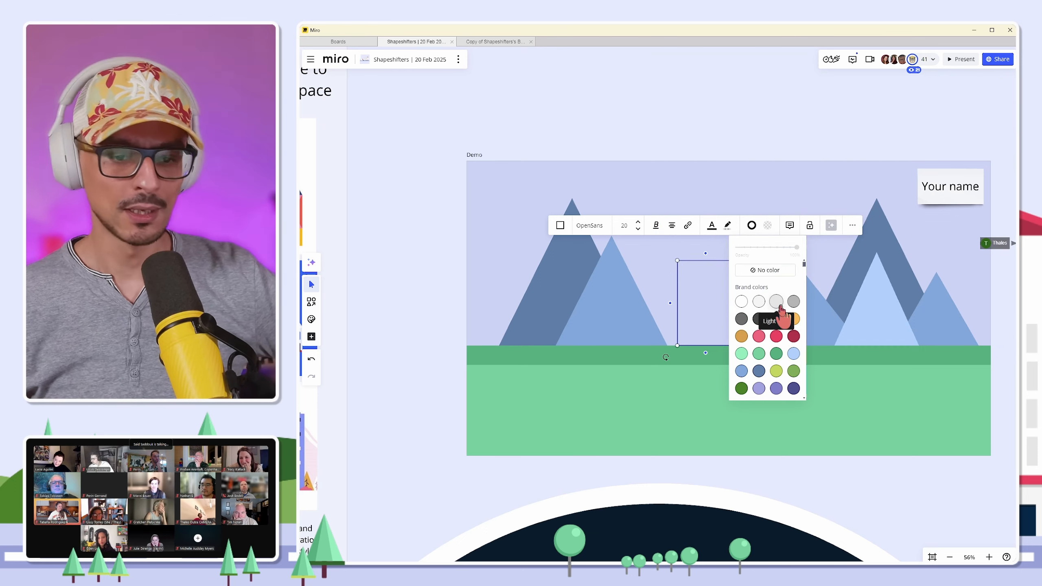
left_click(776, 388)
left_click(690, 329)
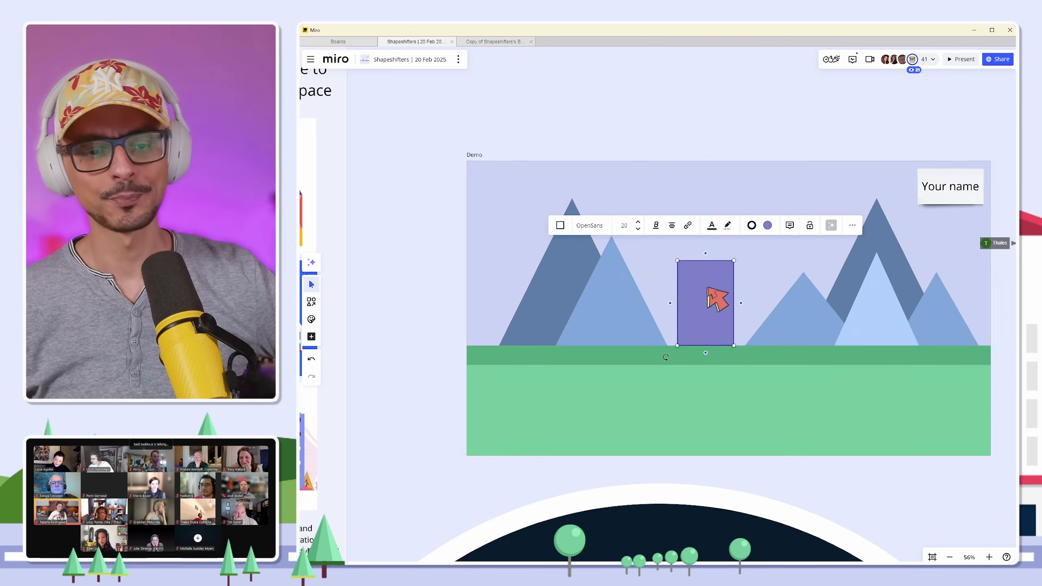
Make the building rectangle slightly taller and fill it with the light gray brand color.
left_click_drag(707, 266, 706, 263)
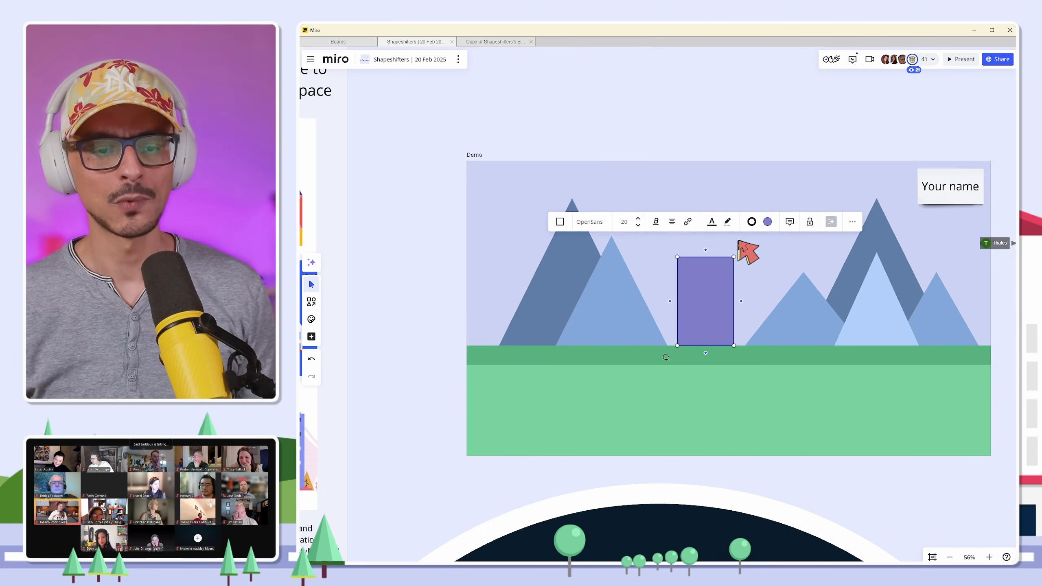
left_click(768, 225)
left_click(776, 300)
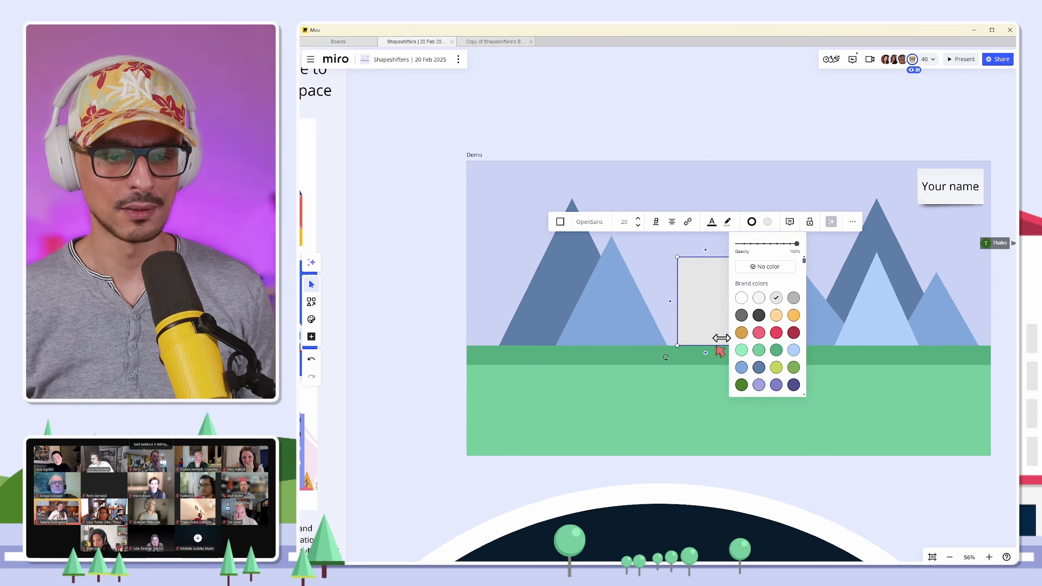
left_click(723, 309)
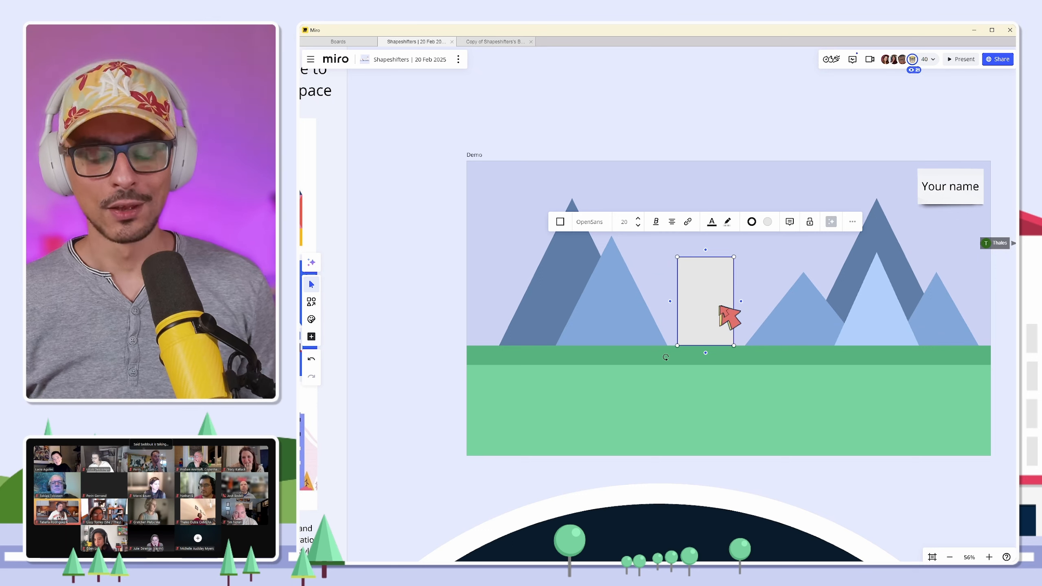
left_click(768, 291)
left_click(719, 294)
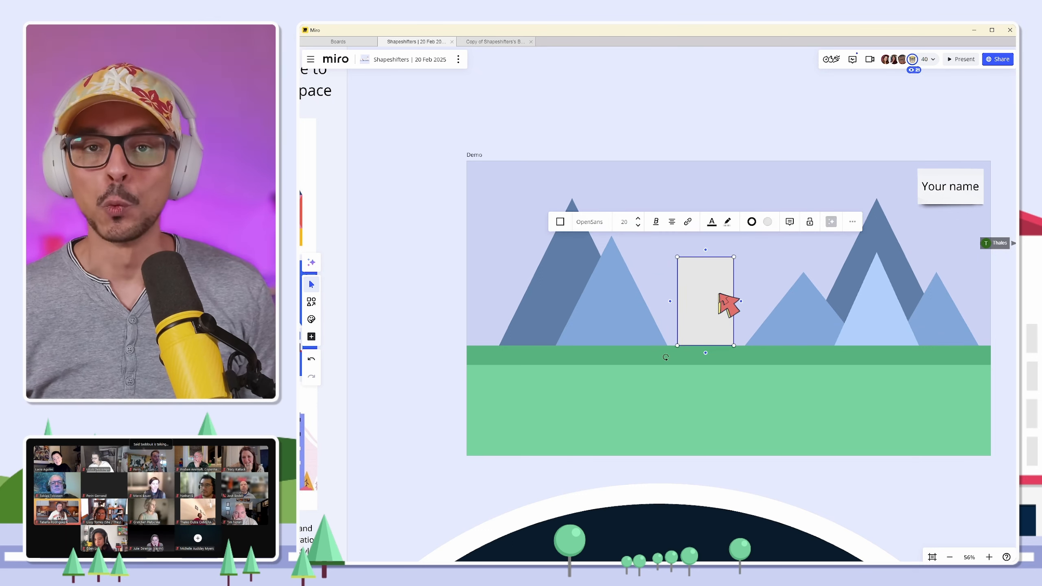
key("Escape")
Draw a small square window inside the upper part of the gray building rectangle.
key("s")
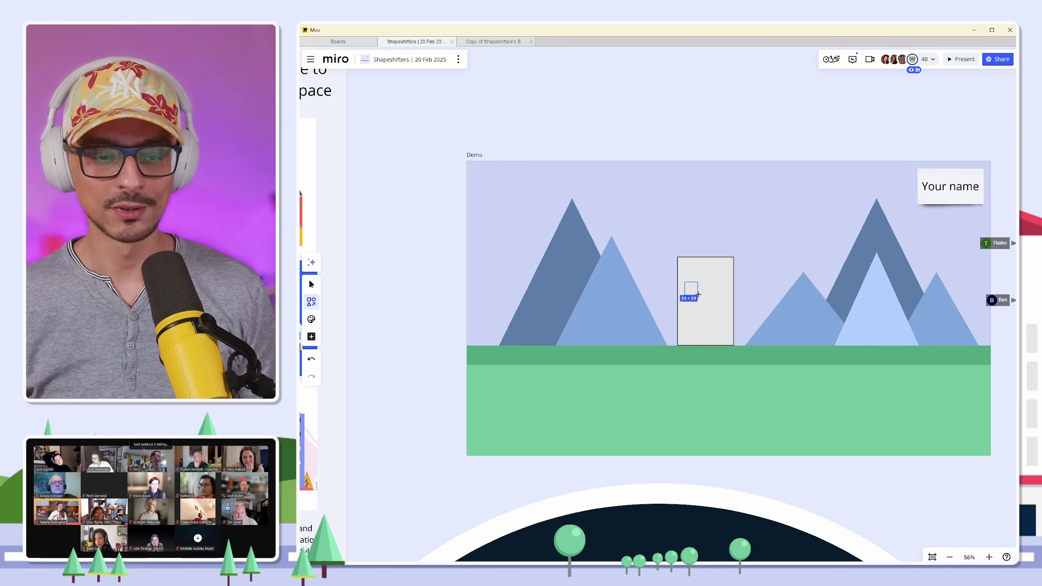
left_click(695, 292)
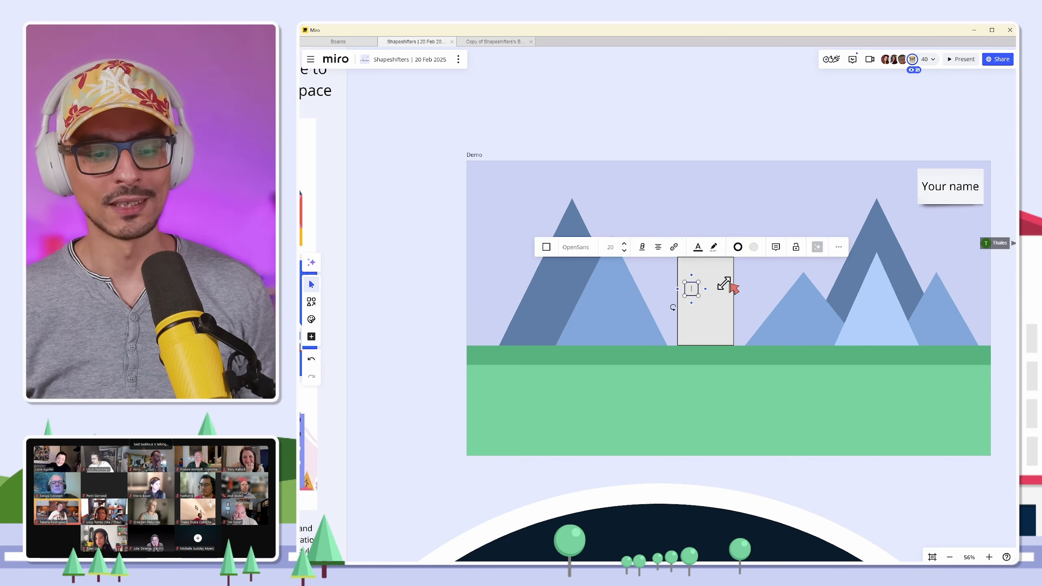
scroll(697, 284, "up", 5)
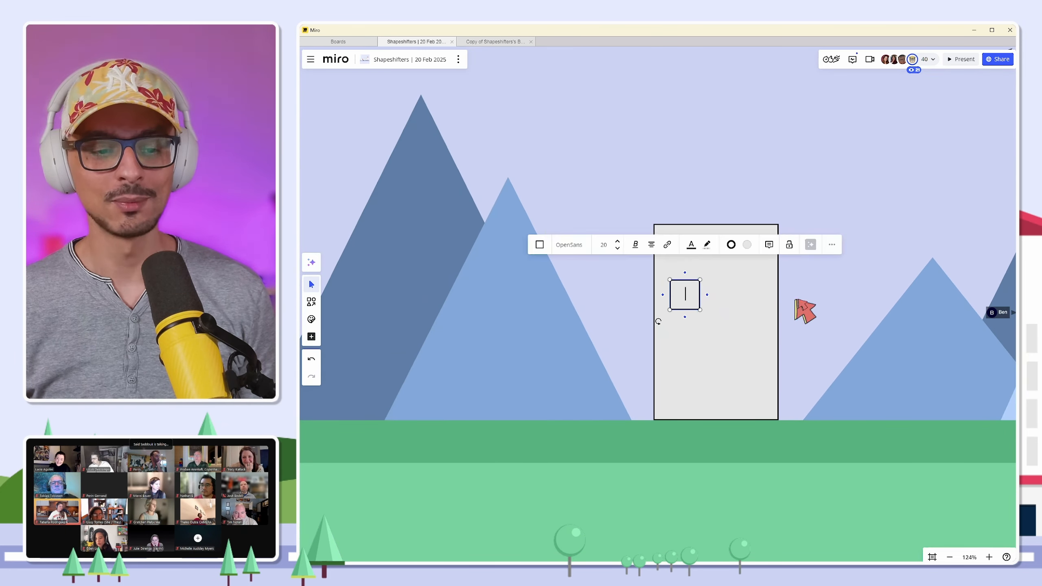
left_click(794, 298)
Duplicate the small window square twice across the building and delete both copies.
left_click(684, 292)
left_click_drag(683, 292, 753, 279)
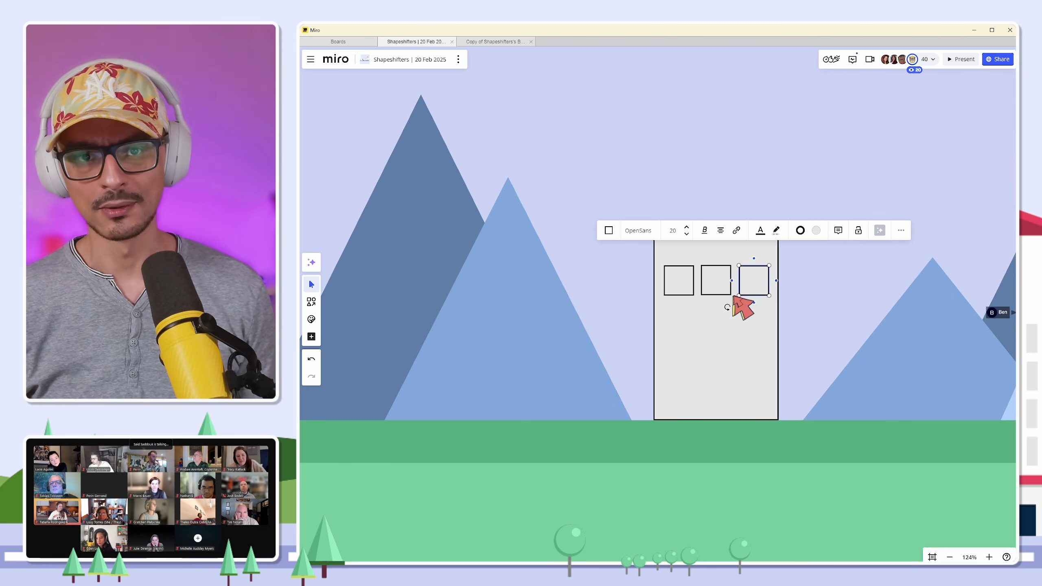
left_click(716, 285)
key("Delete")
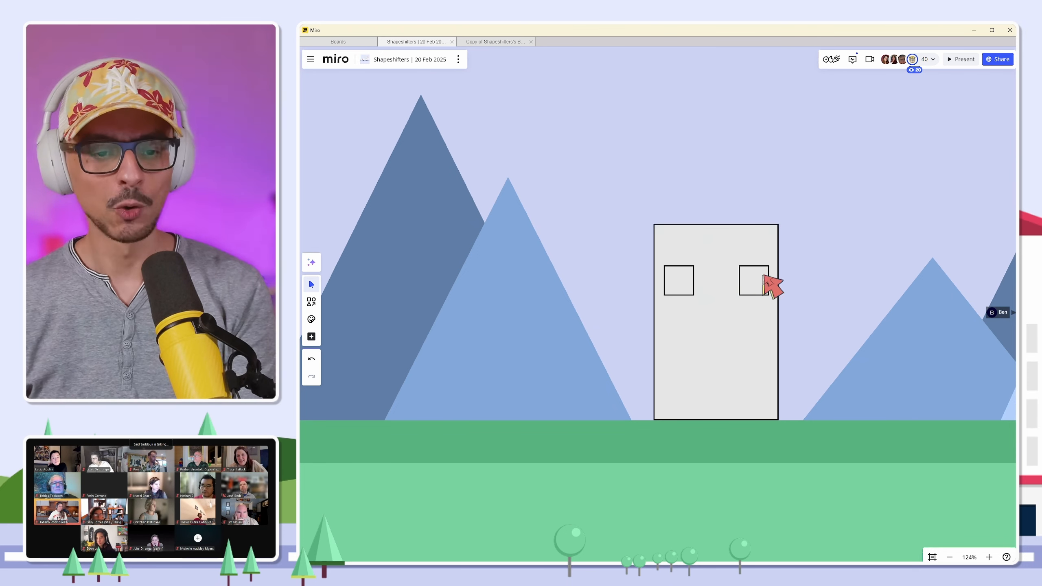
left_click(764, 285)
key("Delete")
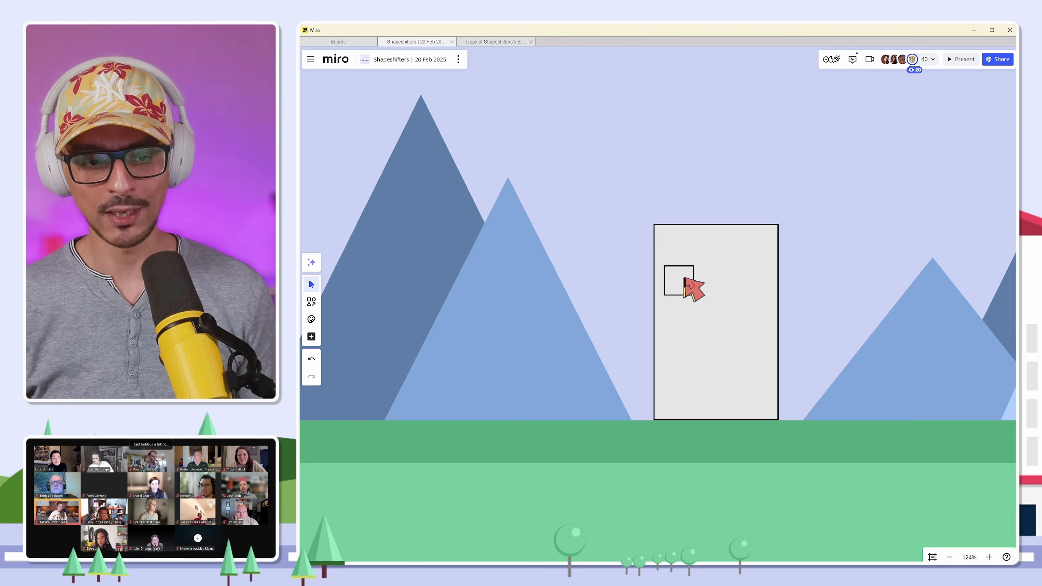
Duplicate the window square twice and align the copies into an evenly spaced row of three.
left_click_drag(690, 287, 722, 280)
left_click_drag(722, 280, 760, 278)
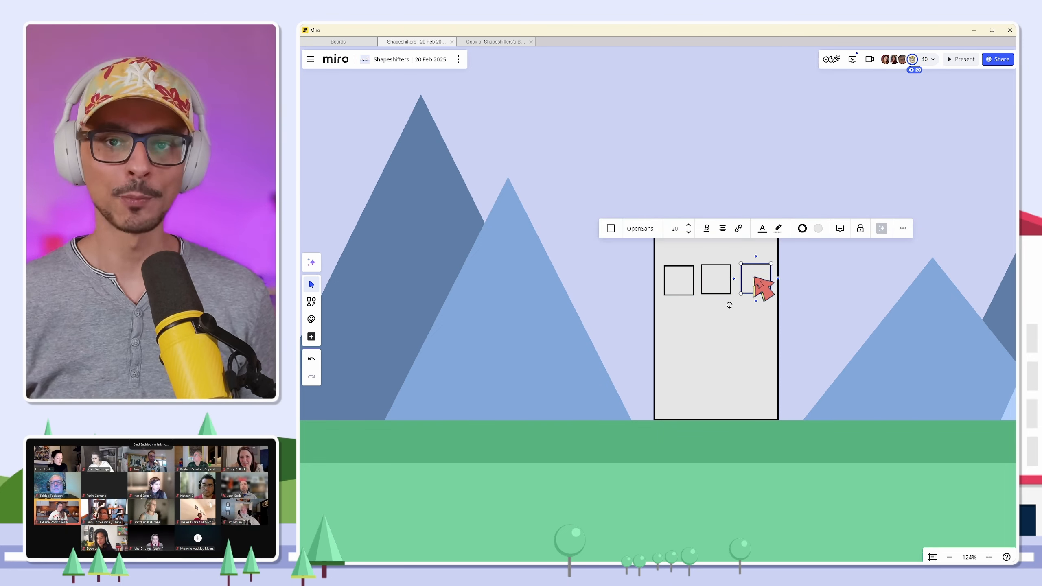
left_click(729, 286)
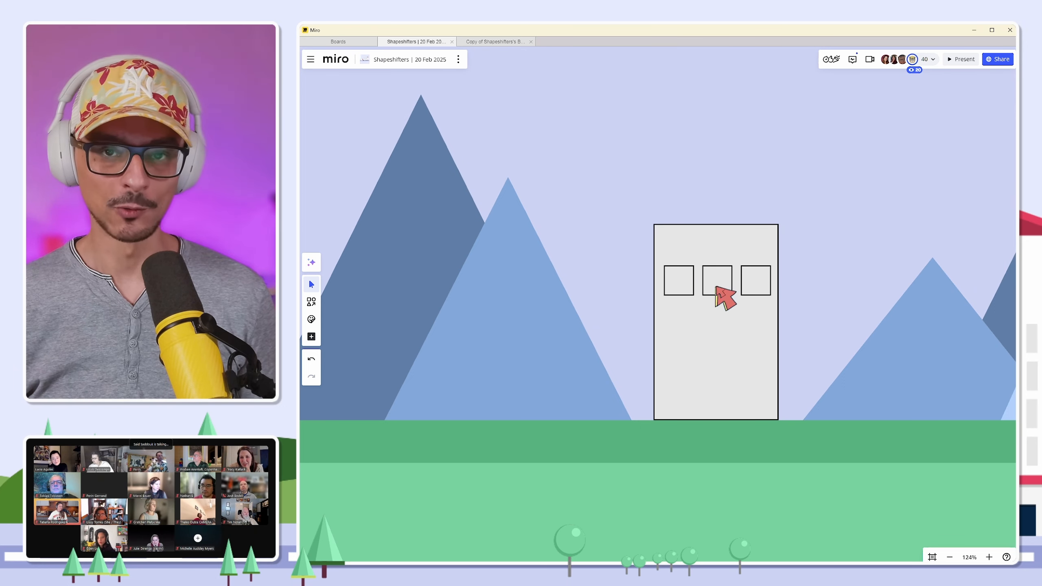
left_click(690, 286)
left_click(738, 287)
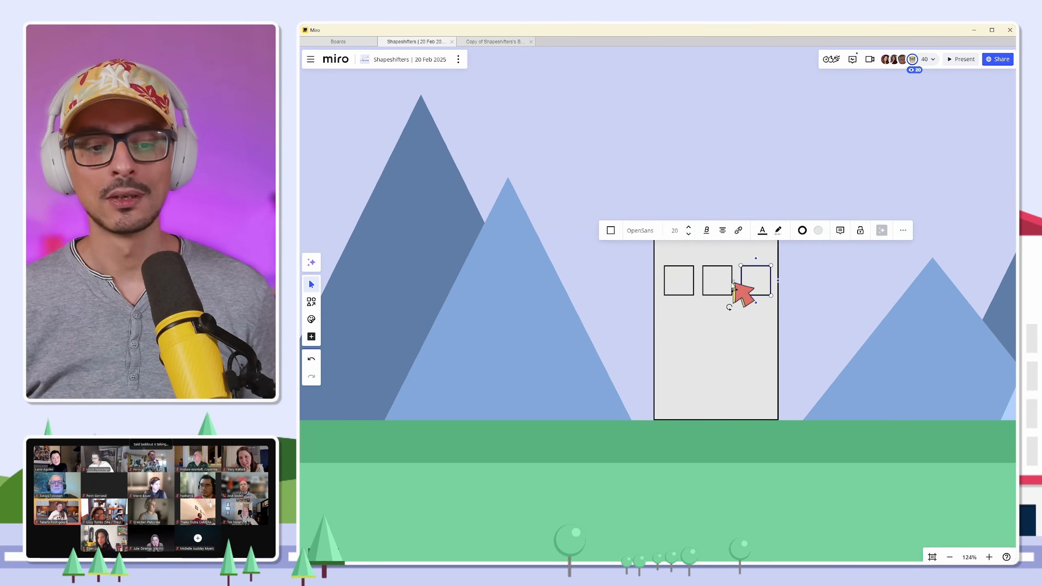
left_click_drag(734, 286, 689, 296)
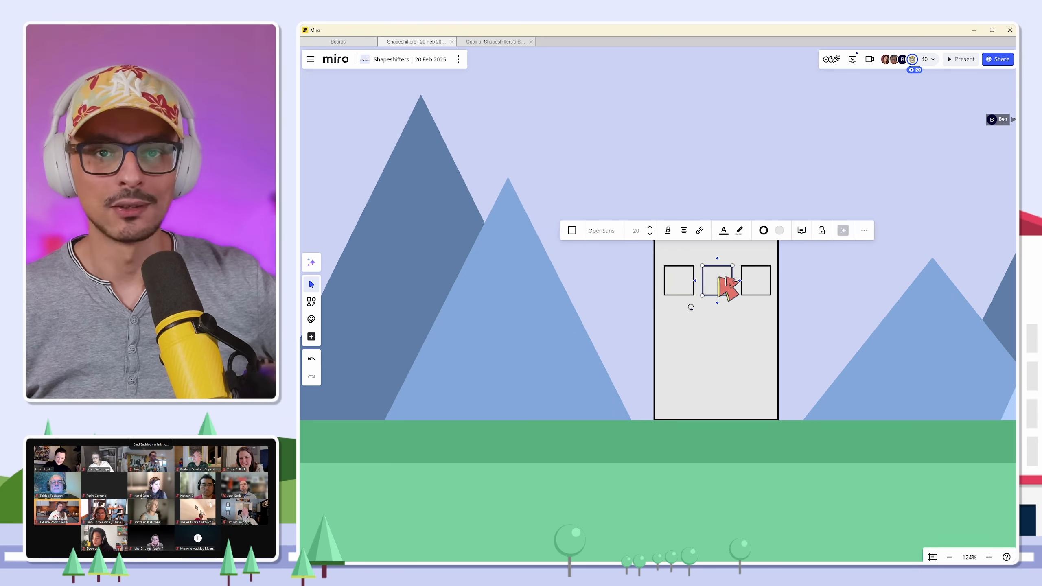
key("Escape")
Fill all three window squares with the off-white brand color.
left_click(685, 287)
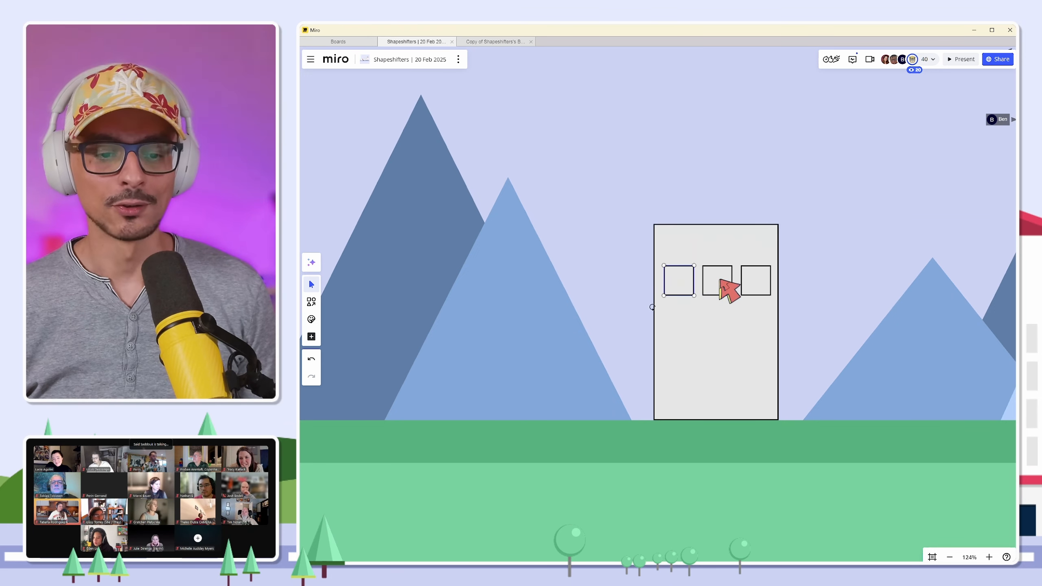
left_click(723, 286, "shift")
left_click(758, 282, "shift")
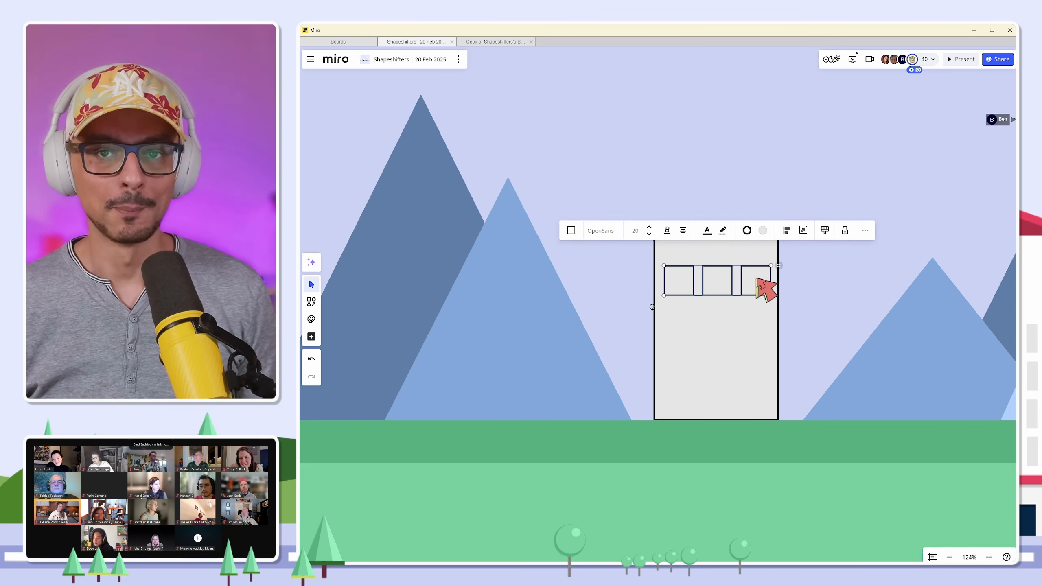
left_click(763, 231)
left_click(754, 306)
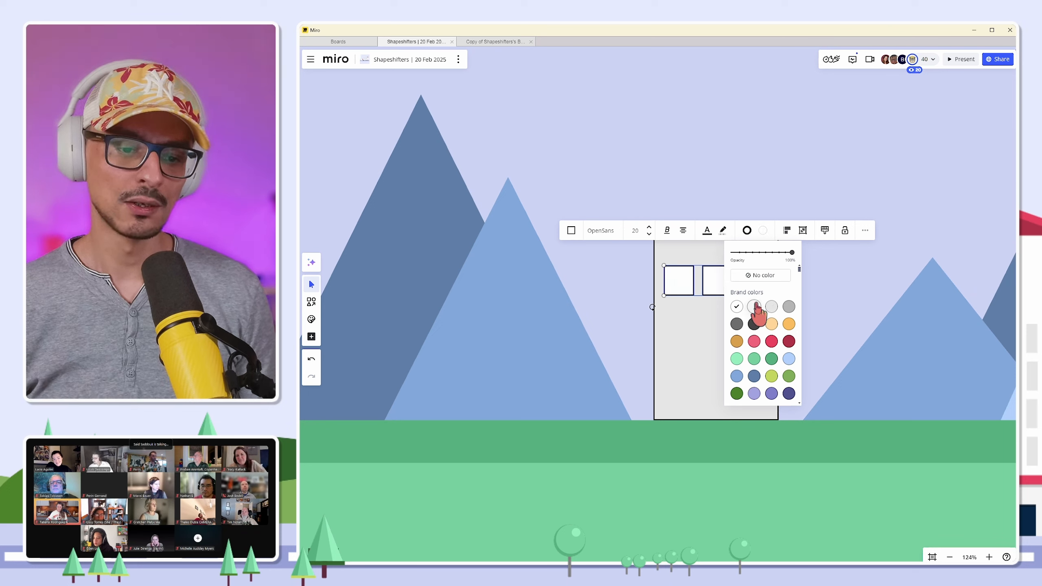
left_click(804, 309)
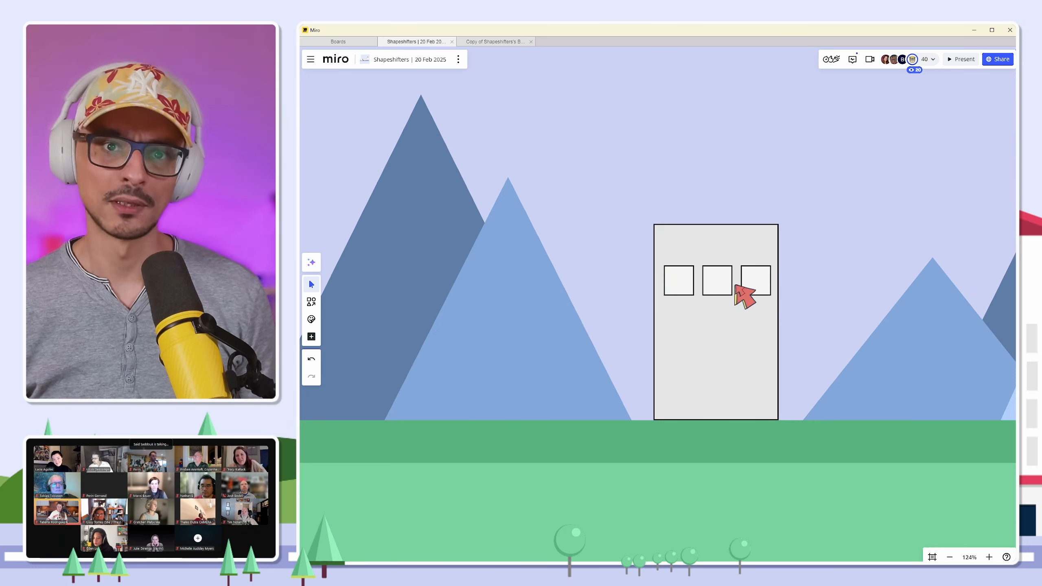
Place a copy of the middle window at the base of the building, near its center, as a door.
left_click(719, 280)
left_click(862, 297)
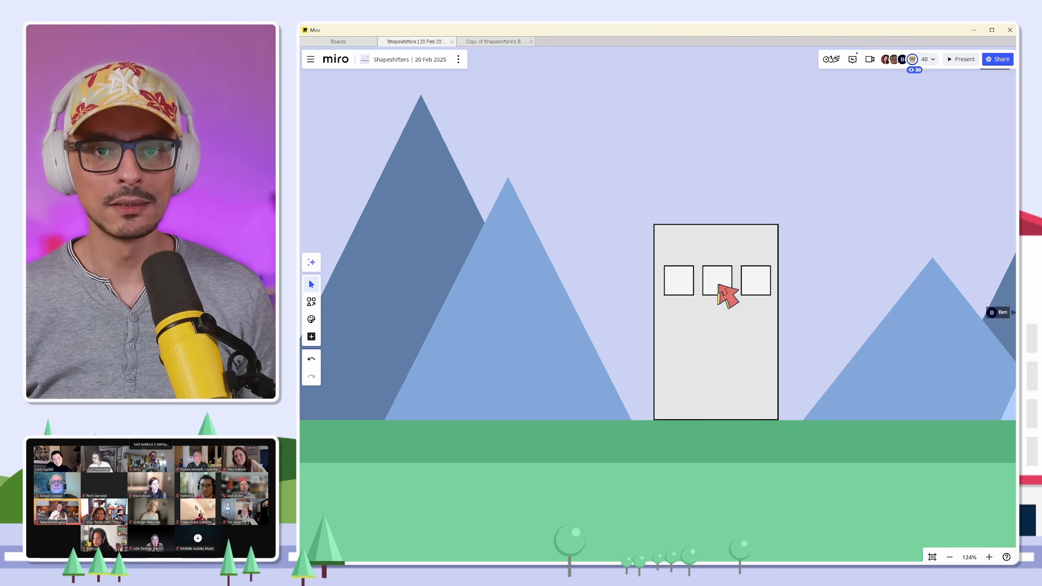
left_click_drag(720, 292, 723, 419)
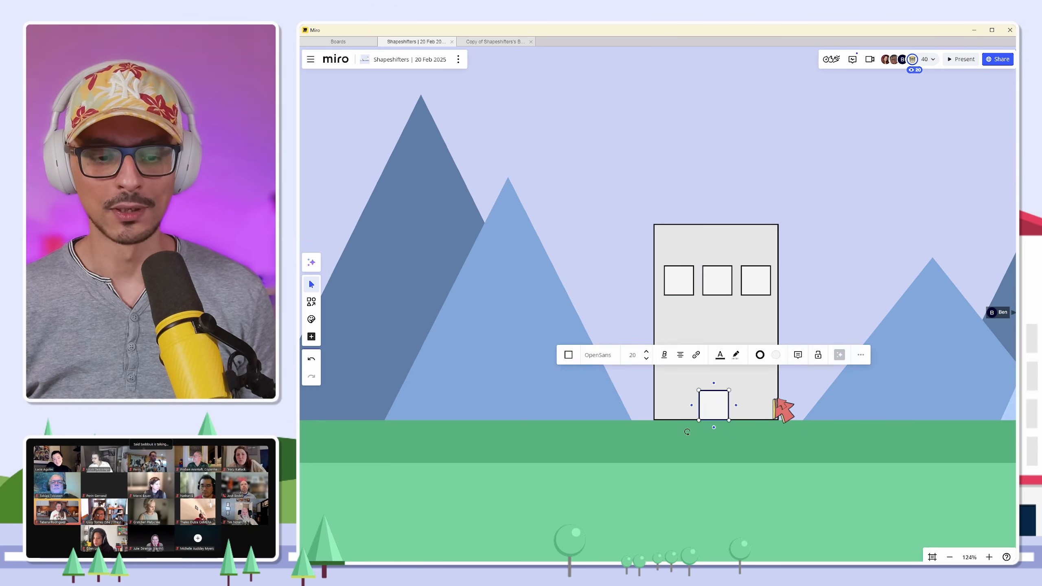
left_click(773, 397)
left_click(722, 404)
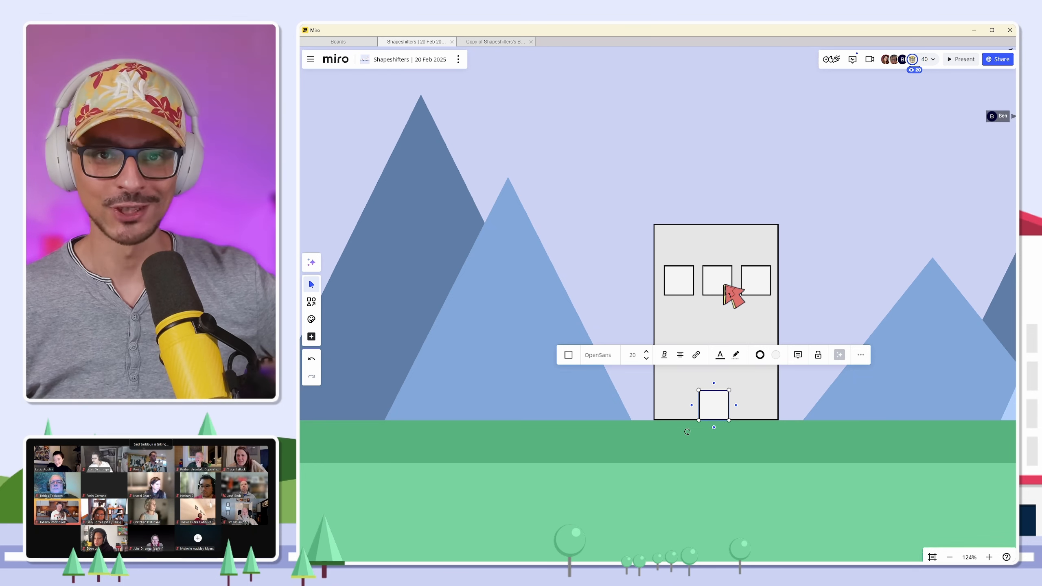
left_click(719, 322)
key("Escape")
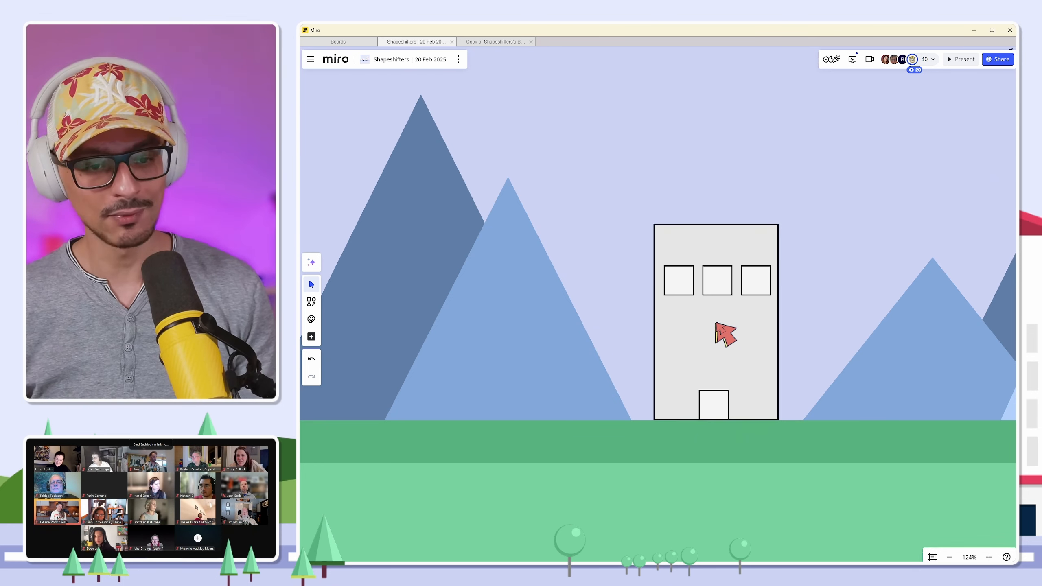
key("r")
left_click_drag(703, 326, 744, 373)
key("Escape")
left_click(738, 361)
key("Delete")
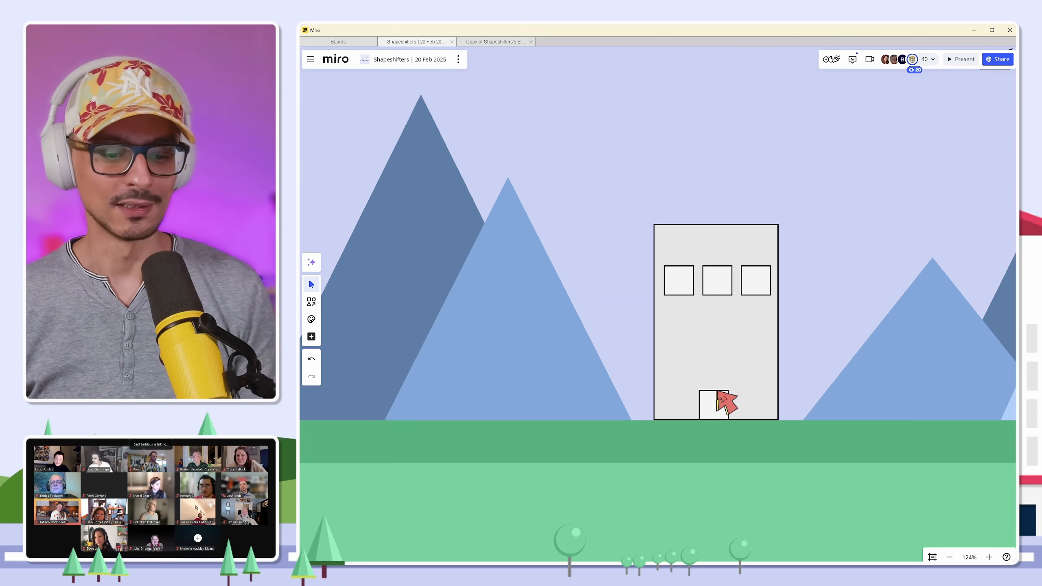
Enlarge the door square into a taller, slightly wider rectangle centered at the building's base.
left_click(717, 394)
mouse_move(716, 390)
left_mouse_down()
mouse_move(716, 364)
mouse_move(737, 384)
mouse_move(716, 393)
left_mouse_up()
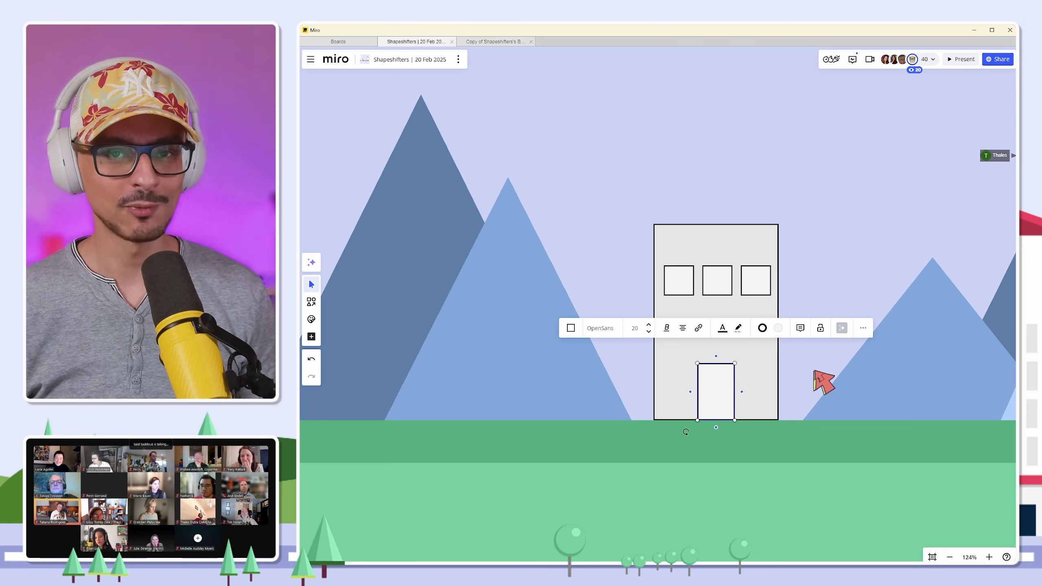
mouse_move(718, 427)
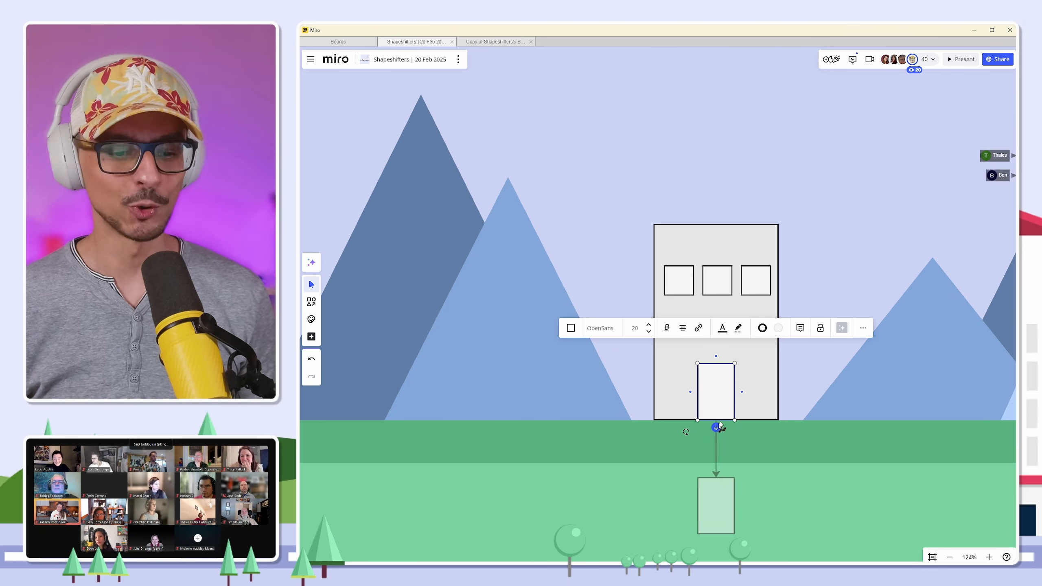
Fill the door with the medium gray brand color so it is darker than the building wall.
left_click(778, 328)
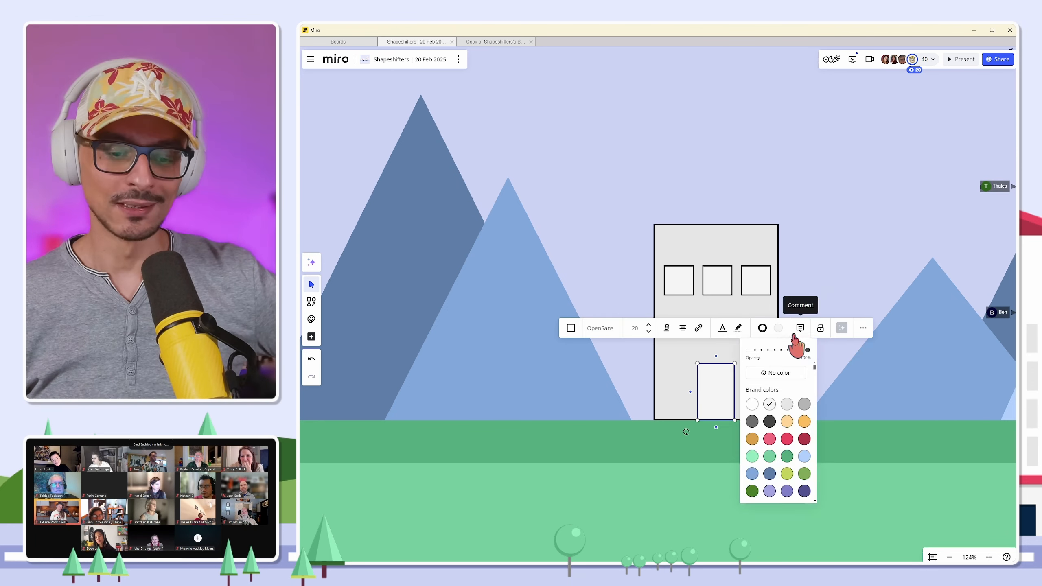
left_click(788, 404)
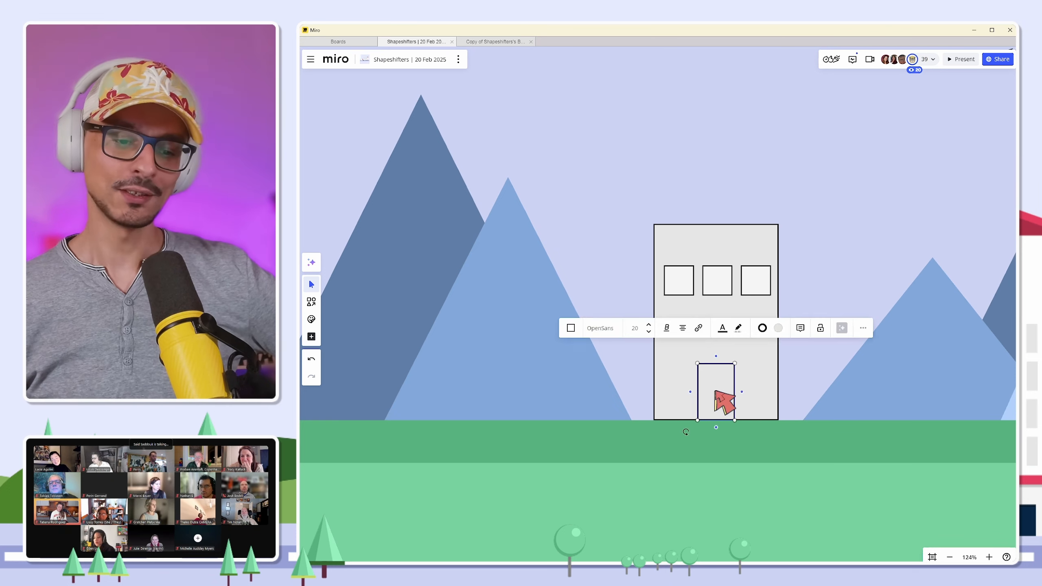
left_click(779, 329)
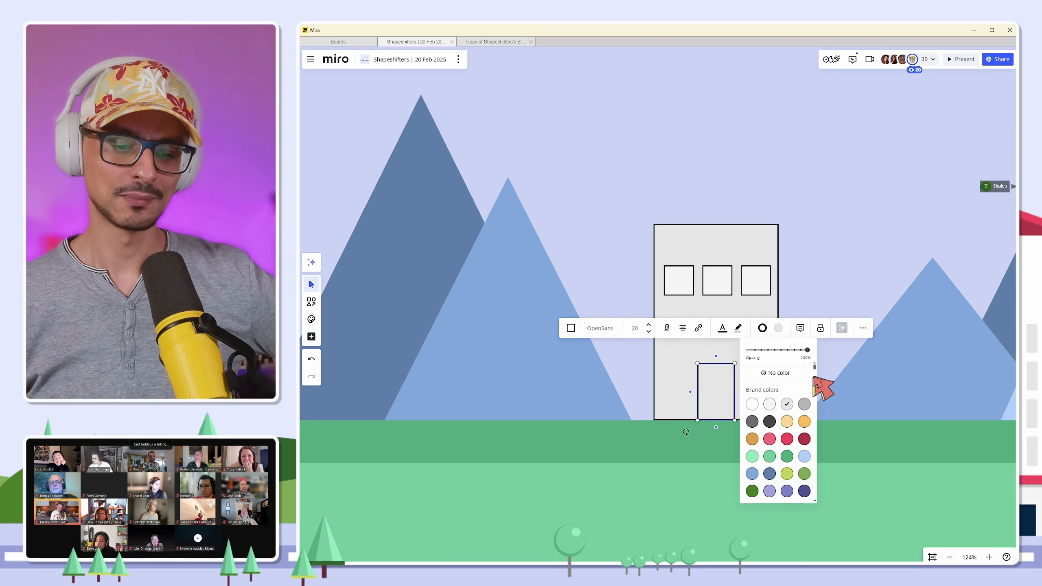
left_click(806, 406)
left_click(735, 400)
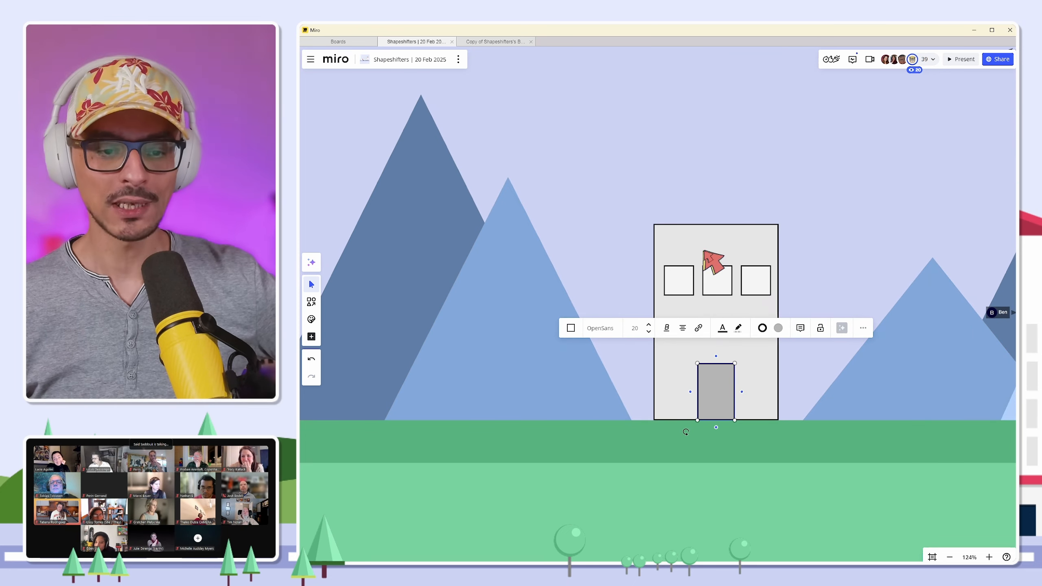
Give the leftmost window a slightly thicker border in the dark gray brand color.
left_click(673, 293)
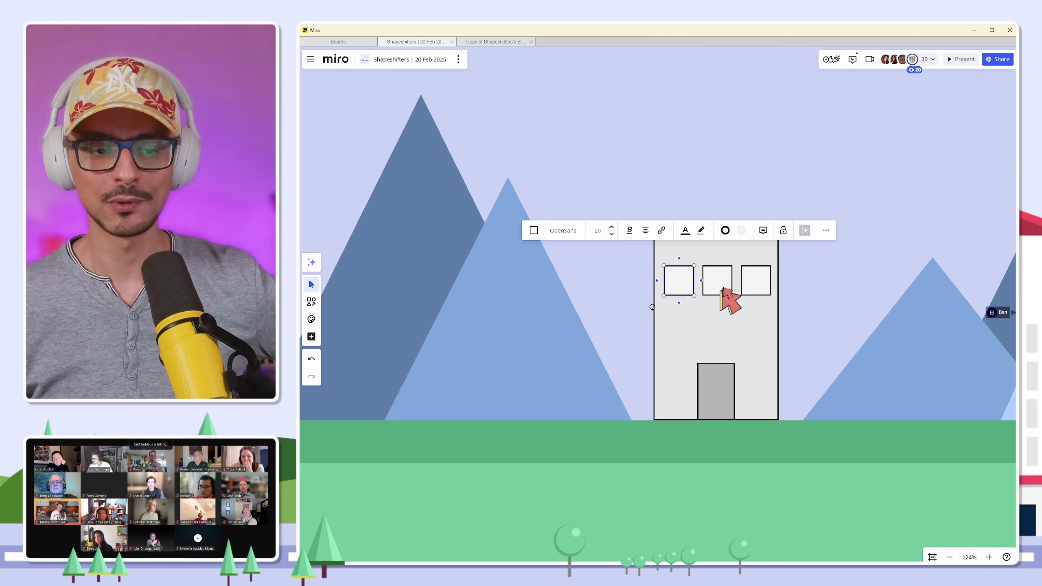
left_click(726, 233)
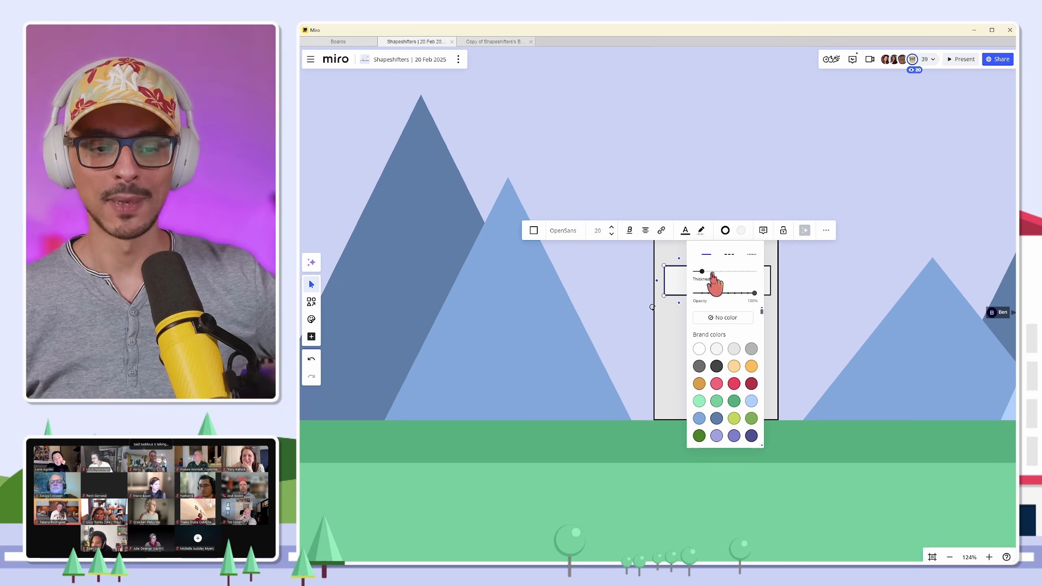
mouse_move(715, 272)
left_mouse_down()
mouse_move(729, 272)
mouse_move(708, 271)
left_mouse_up()
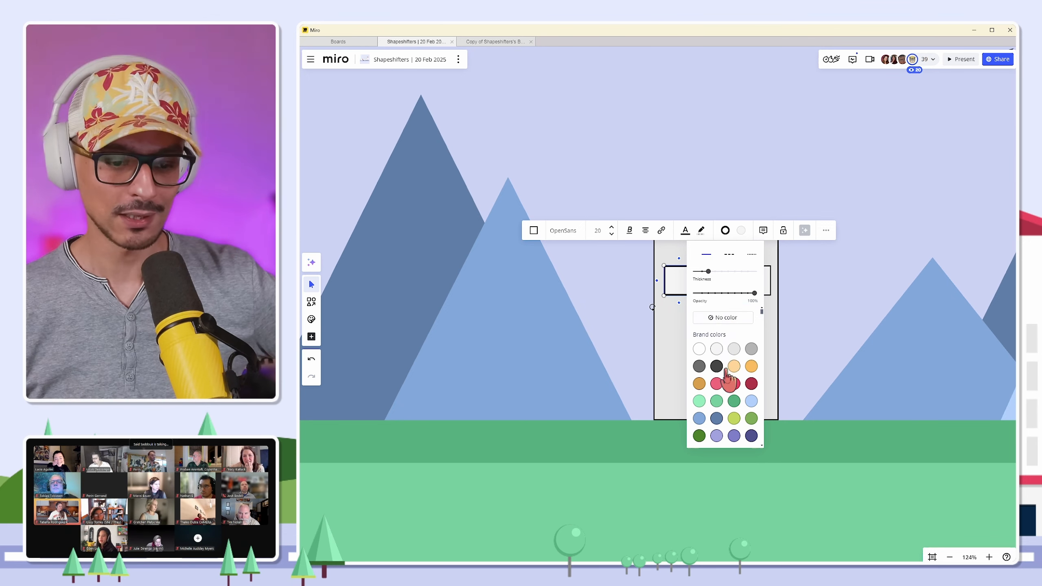
left_click(699, 366)
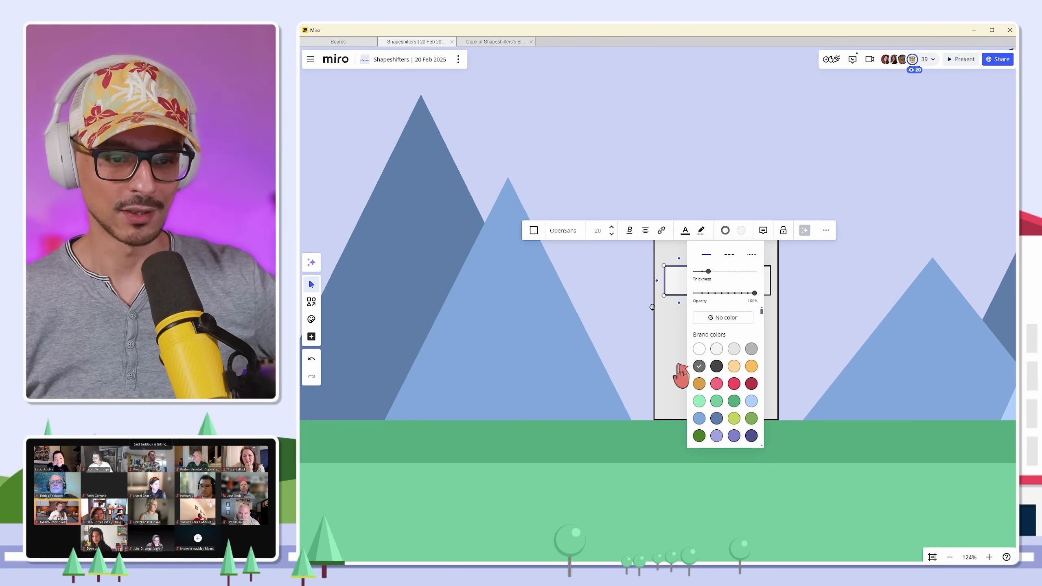
left_click(675, 368)
Delete the middle and rightmost windows, keeping only the restyled left one.
left_click(686, 289)
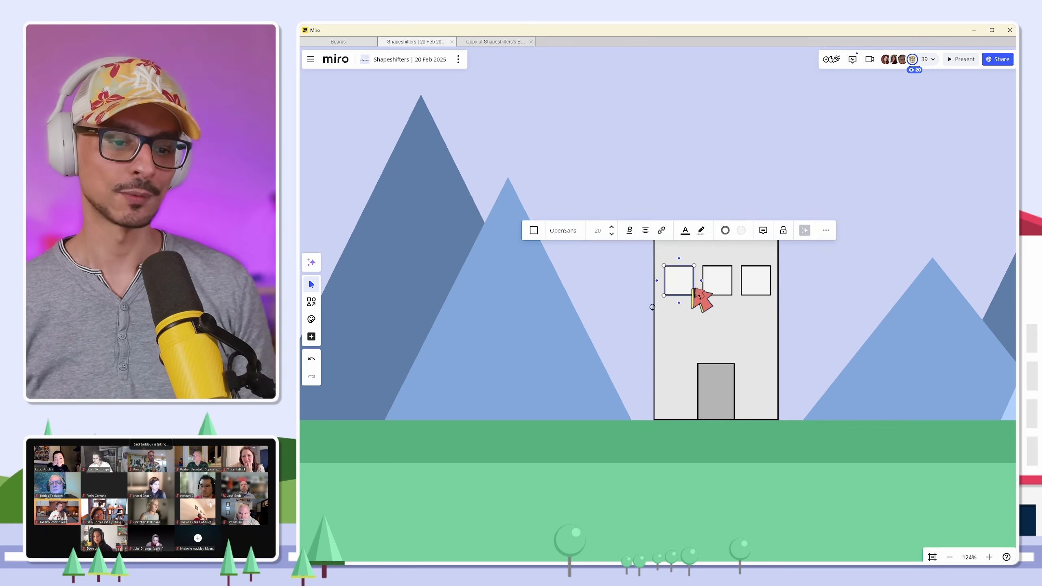
left_click(726, 293)
key("Delete")
left_click(758, 286)
key("Delete")
Duplicate the restyled left window twice across the building to form an evenly spaced, level row of three.
left_click(683, 284)
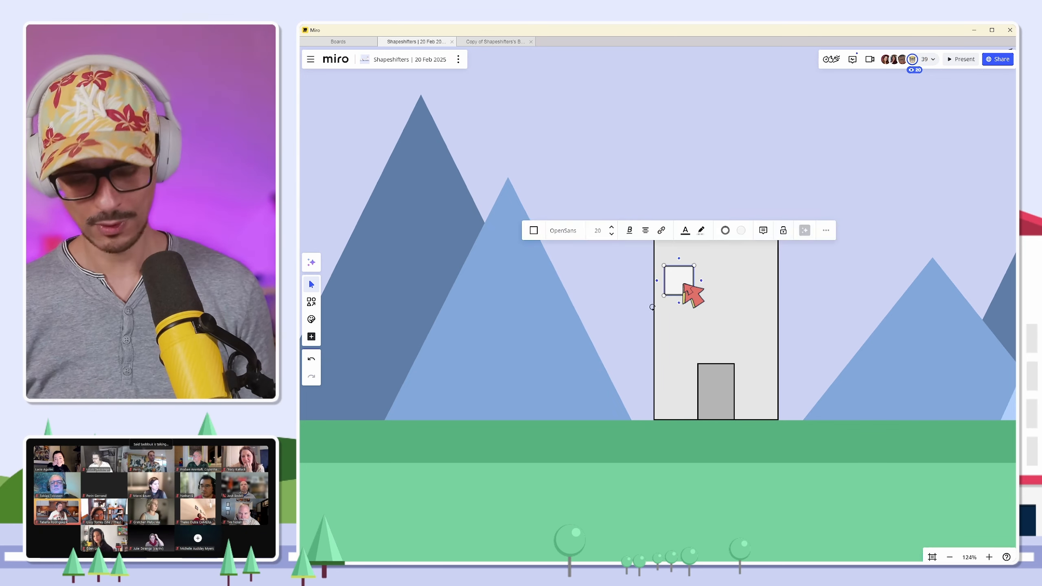
left_click_drag(684, 284, 722, 285)
left_click_drag(722, 285, 750, 281)
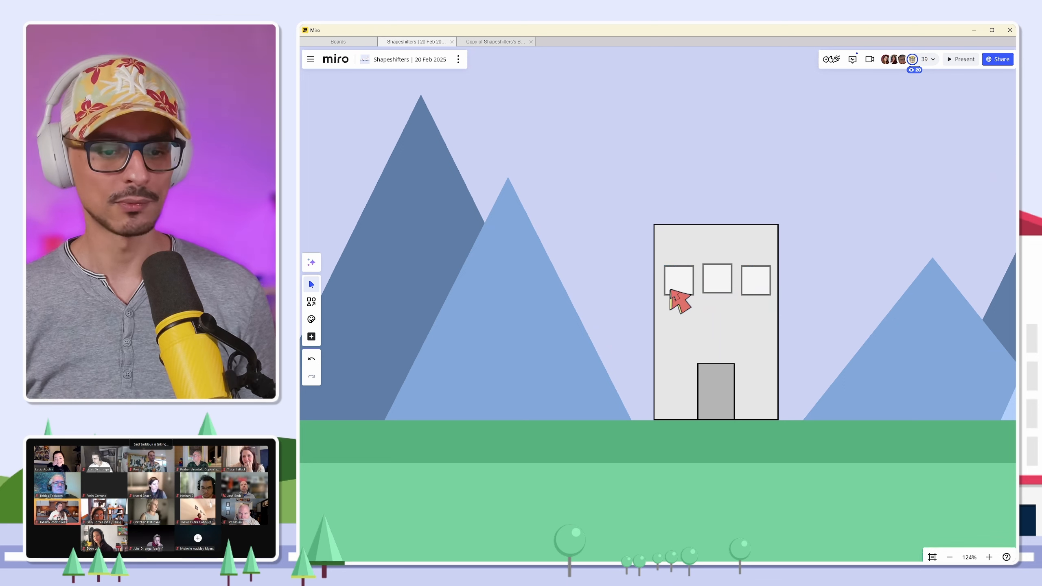
mouse_move(671, 288)
left_mouse_down()
mouse_move(710, 286)
mouse_move(685, 286)
left_mouse_up()
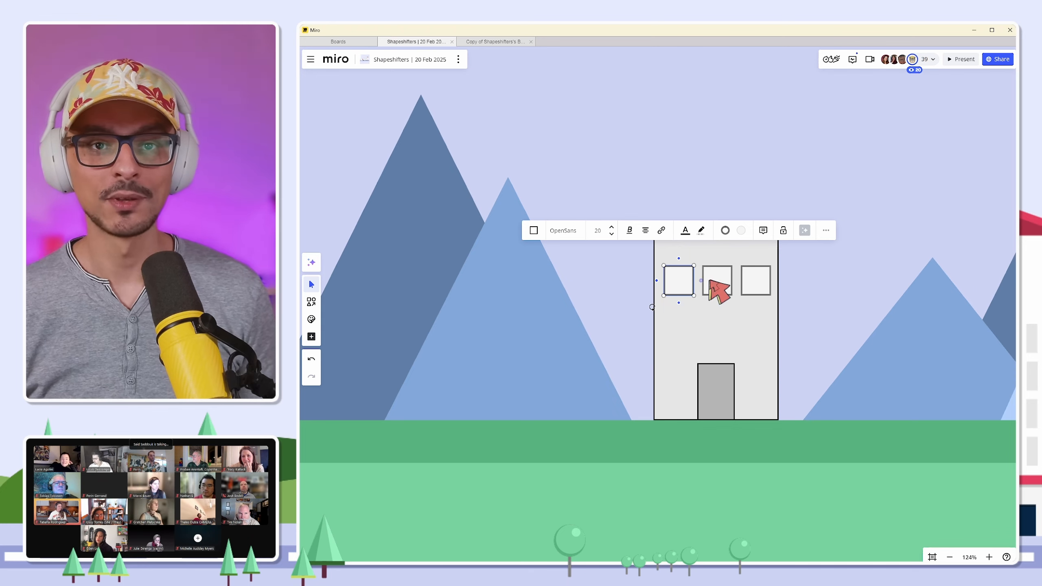
left_click(824, 299)
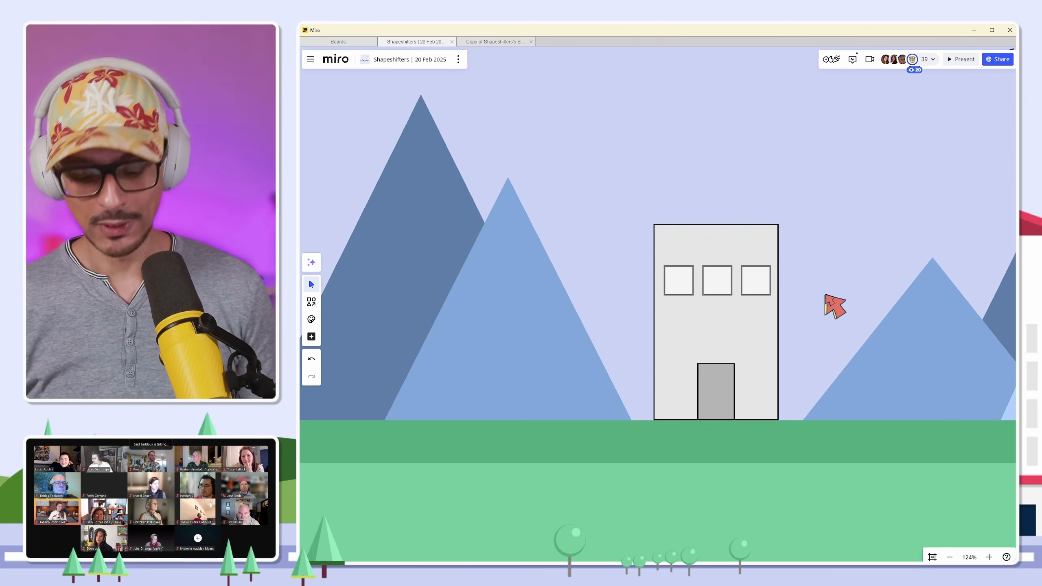
Check the example buildings in the exercise frame and make the Demo building taller by raising its top edge.
scroll(860, 271, "down", 5)
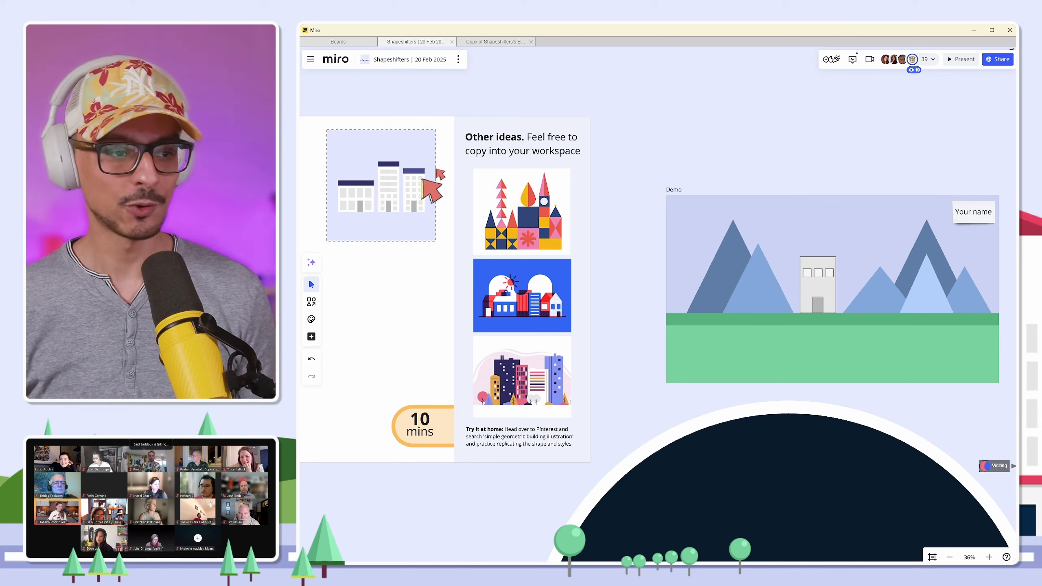
scroll(366, 171, "up", 1)
scroll(366, 170, "up", 5)
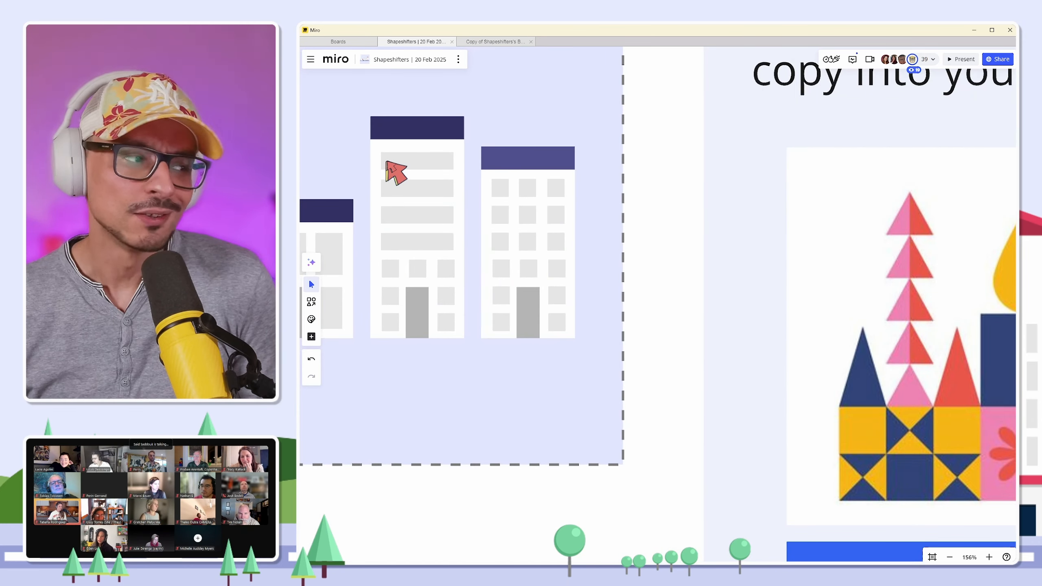
left_click_drag(409, 164, 591, 197)
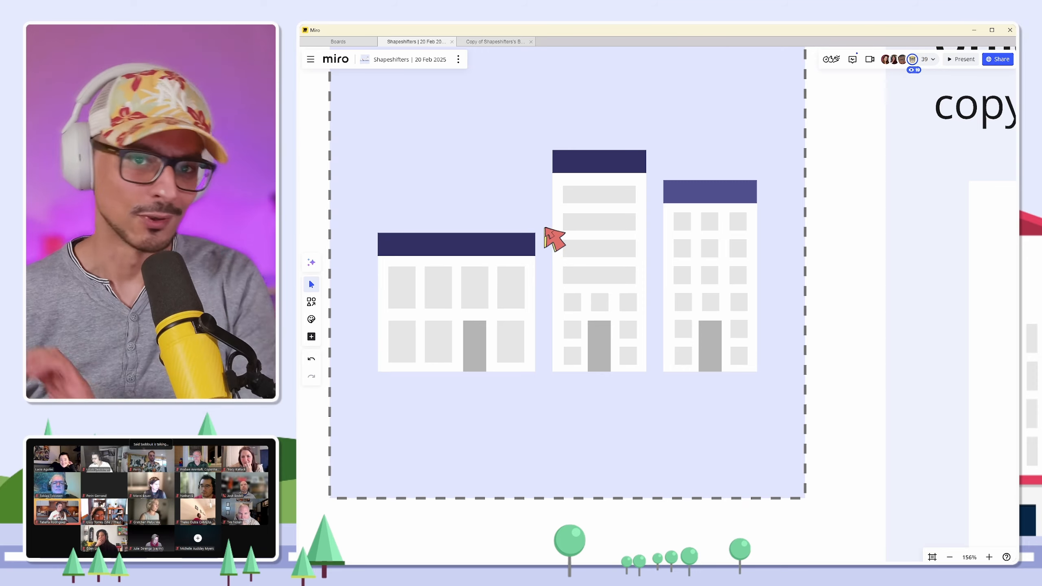
scroll(492, 224, "down", 10)
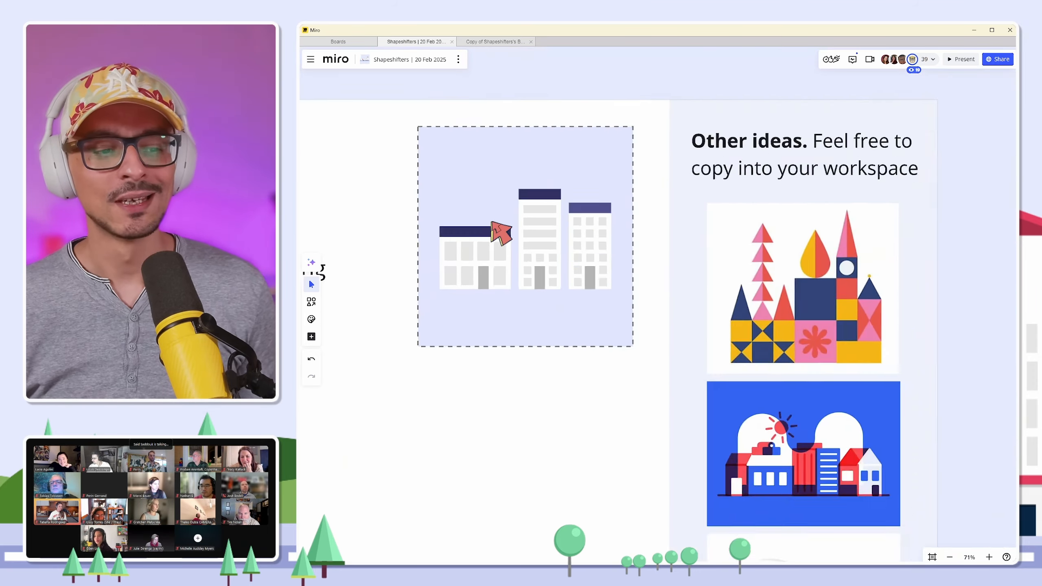
scroll(838, 295, "up", 8)
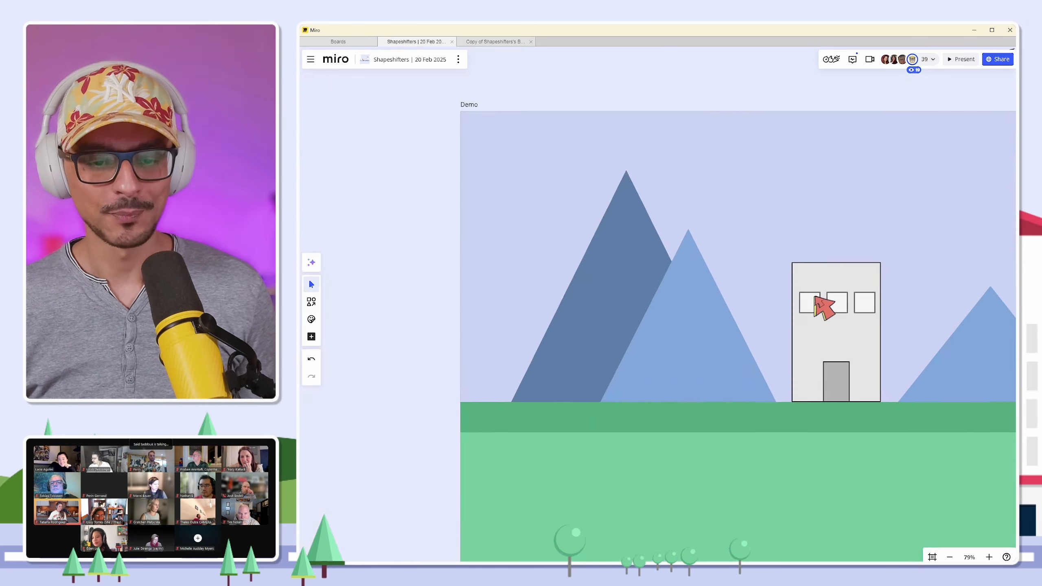
left_click(842, 263)
left_click_drag(840, 254, 842, 201)
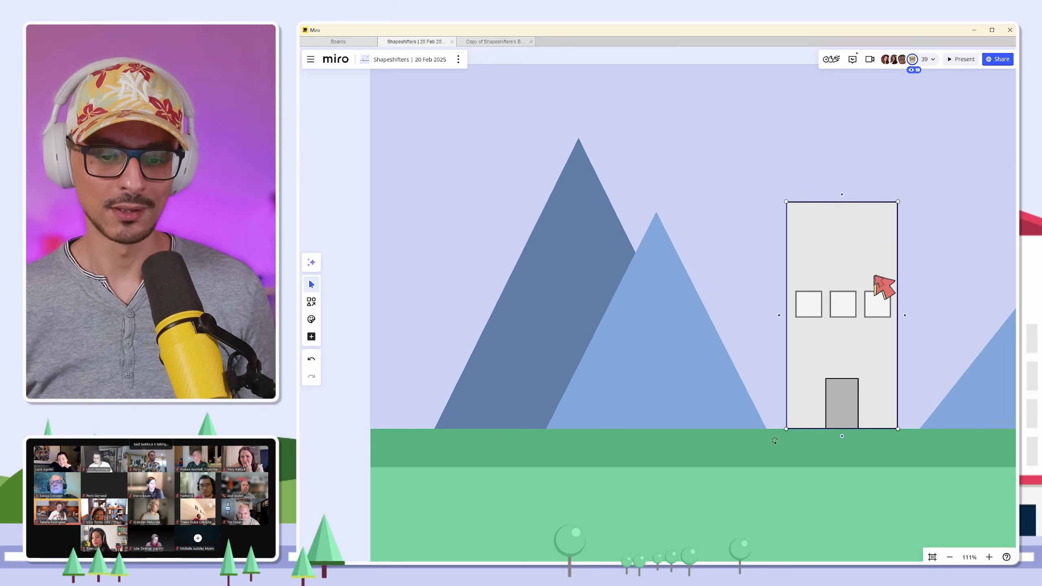
Draw a long horizontal window, about 218 × 45, above the three square windows and align its ends with the row's outer edges.
left_click_drag(850, 238, 778, 277)
scroll(780, 276, "up", 3)
left_click_drag(869, 320, 818, 270)
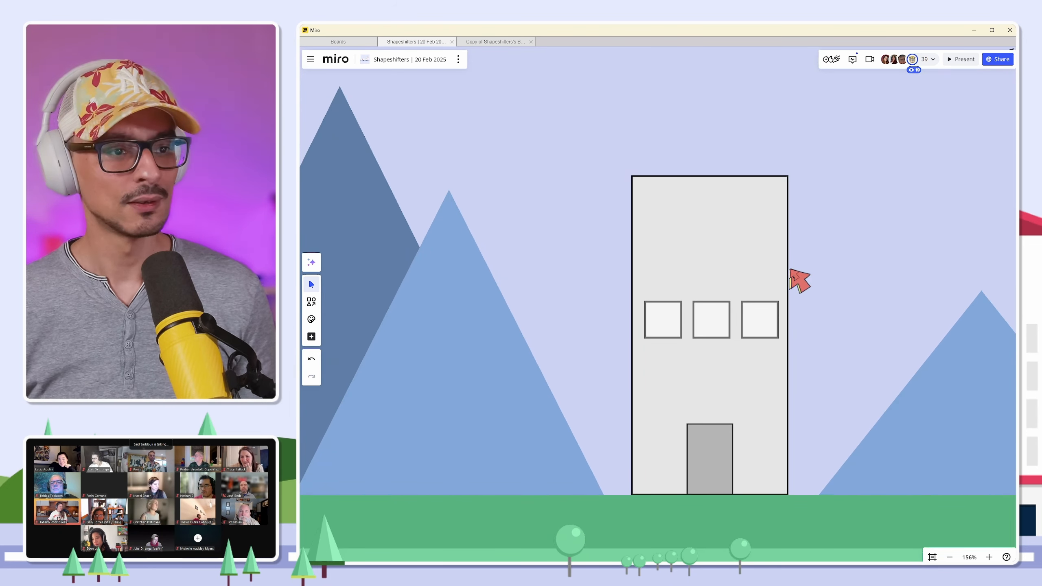
key("r")
left_click_drag(646, 260, 779, 288)
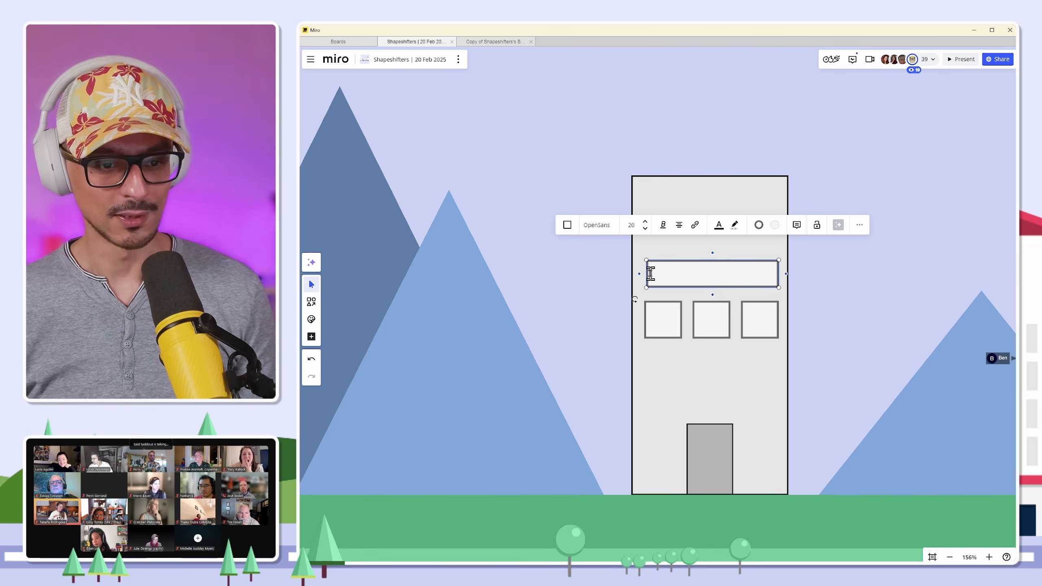
left_click_drag(646, 273, 644, 272)
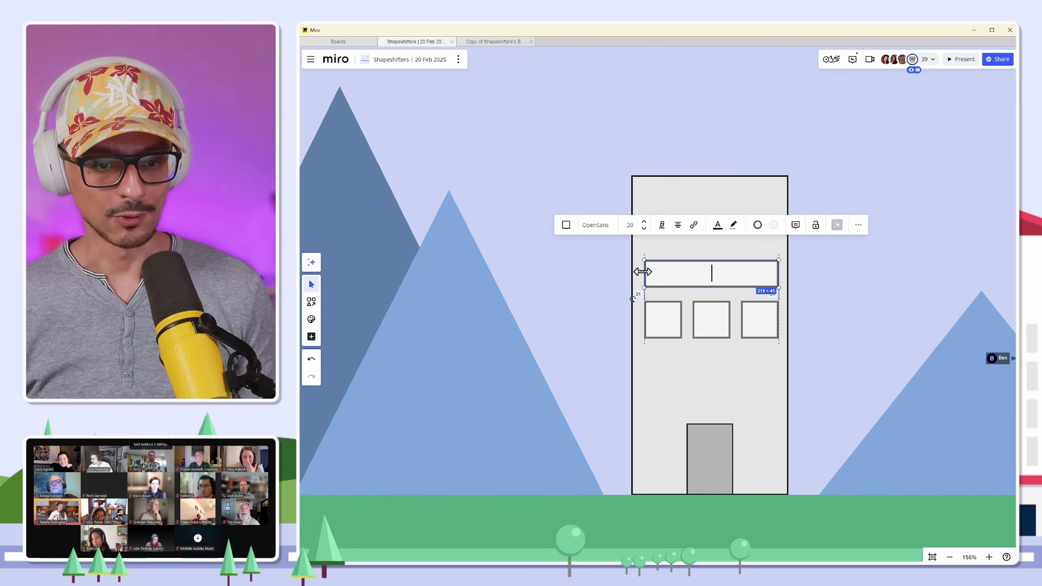
Place a copy of the long horizontal window directly above the original with a small gap.
left_click(817, 283)
left_click_drag(749, 275, 749, 241)
left_click(865, 248)
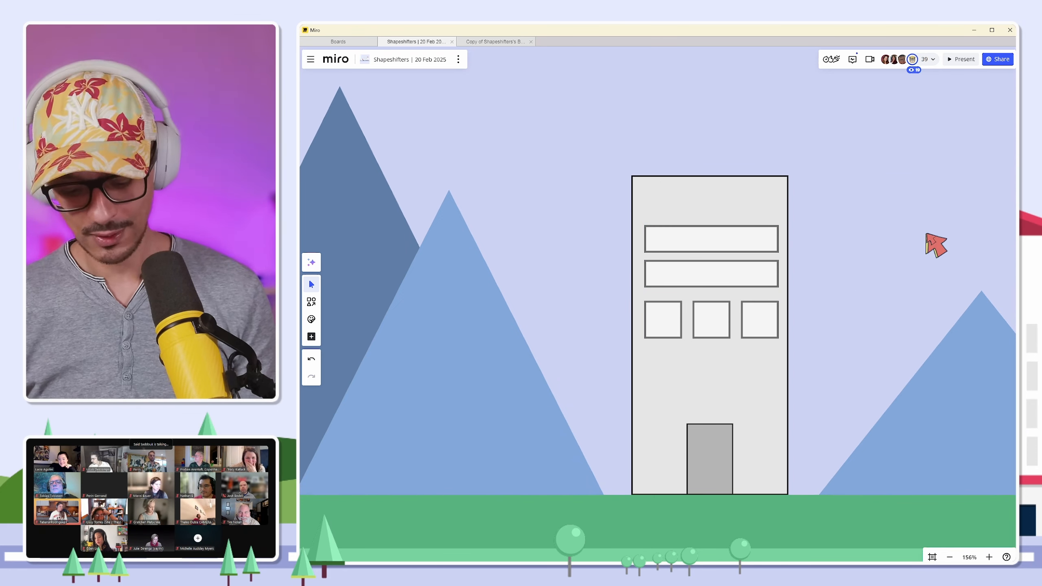
Draw a thin roof band across the full width of the building's top and fill it with the dark slate-blue brand color.
key("r")
left_click_drag(632, 176, 787, 194)
left_click(772, 141)
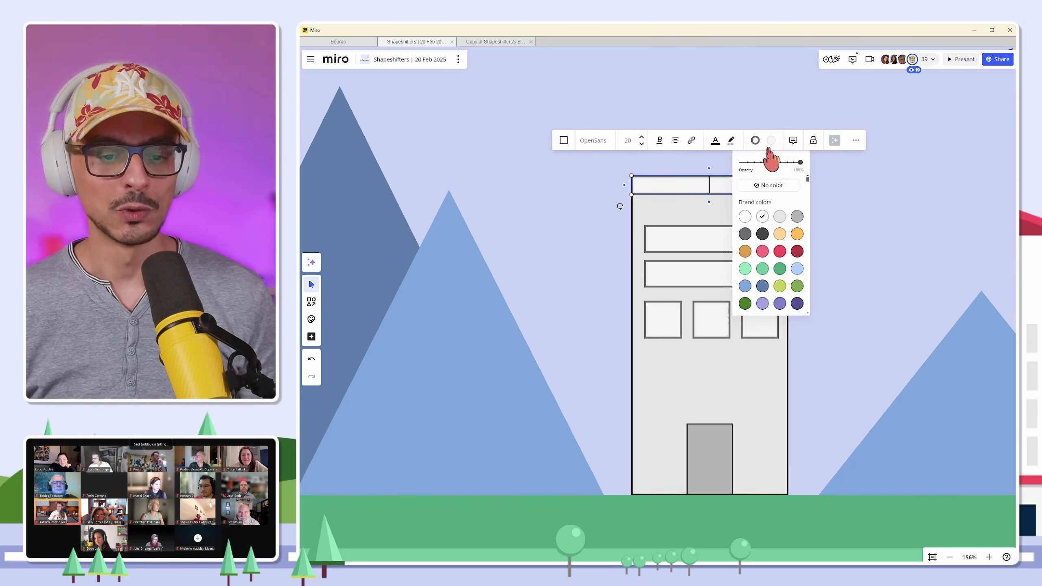
left_click(762, 287)
left_click(755, 141)
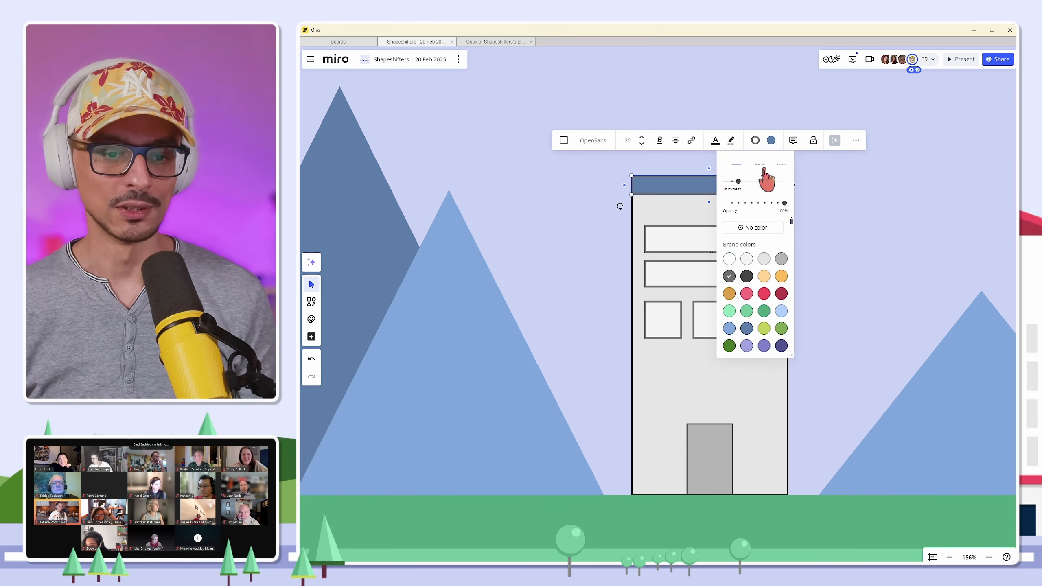
left_click(828, 266)
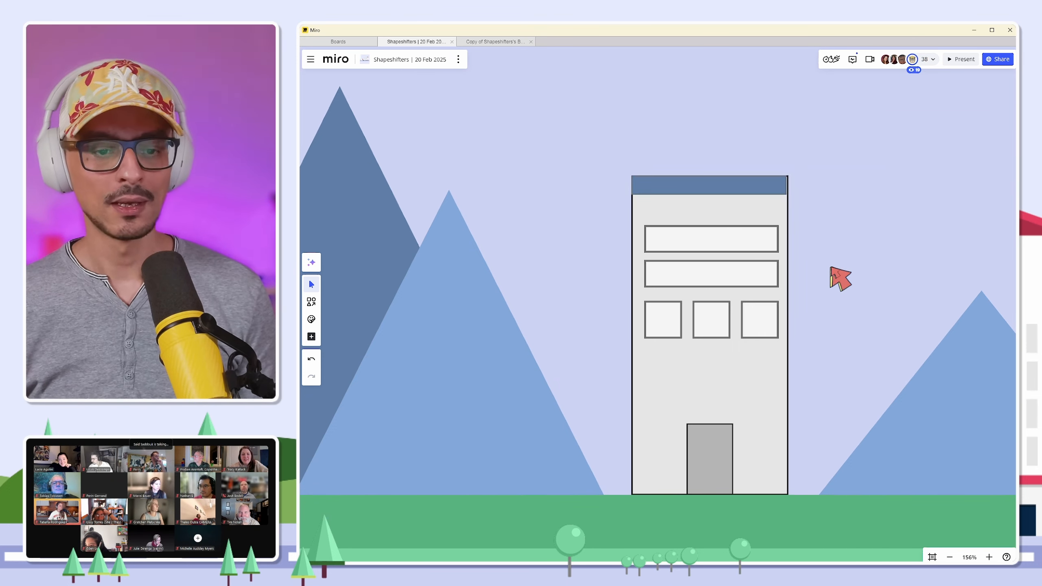
scroll(829, 266, "down", 2)
left_click(772, 314)
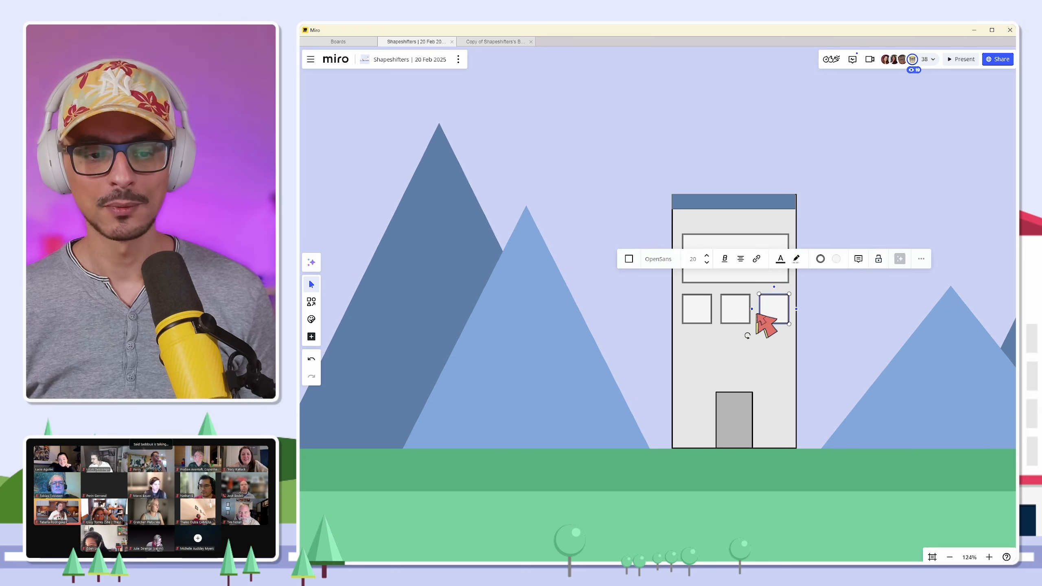
left_click(734, 312)
left_click(699, 315)
left_click(698, 318)
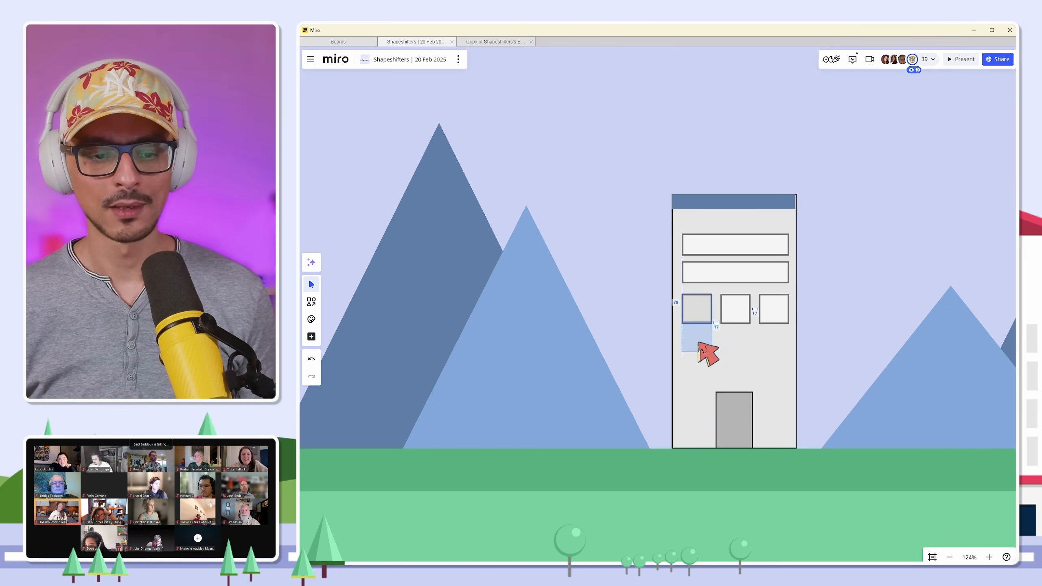
Duplicate the row of three square windows directly below the existing row, above the door.
left_click(734, 316)
left_click(762, 310, "shift")
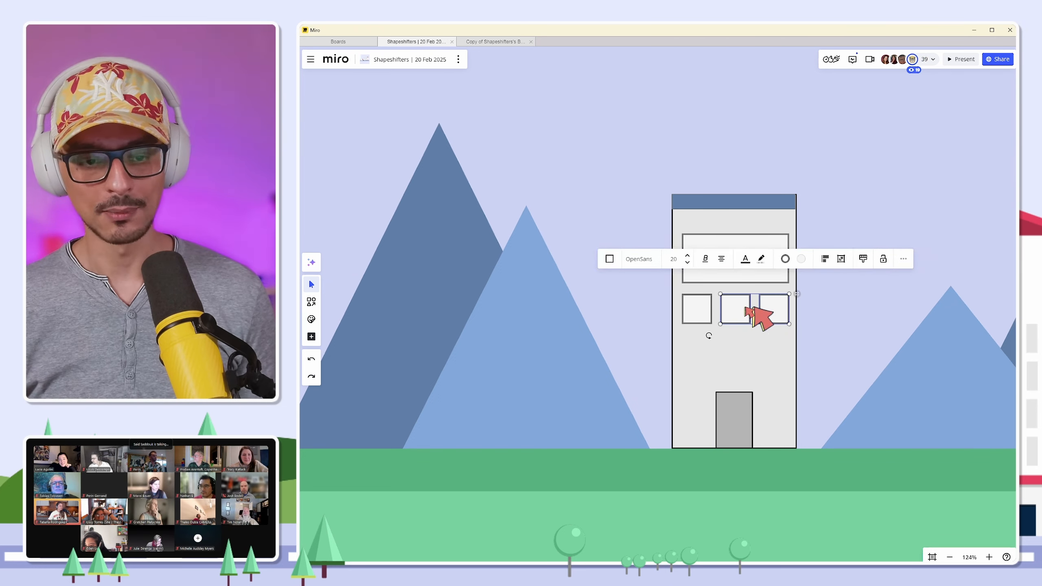
left_click(708, 310, "shift")
left_click_drag(744, 316, 741, 356)
left_click(598, 343)
Look over the participants' numbered workspace frames, examining the buildings drawn in frames 02 and 03.
scroll(598, 342, "down", 15)
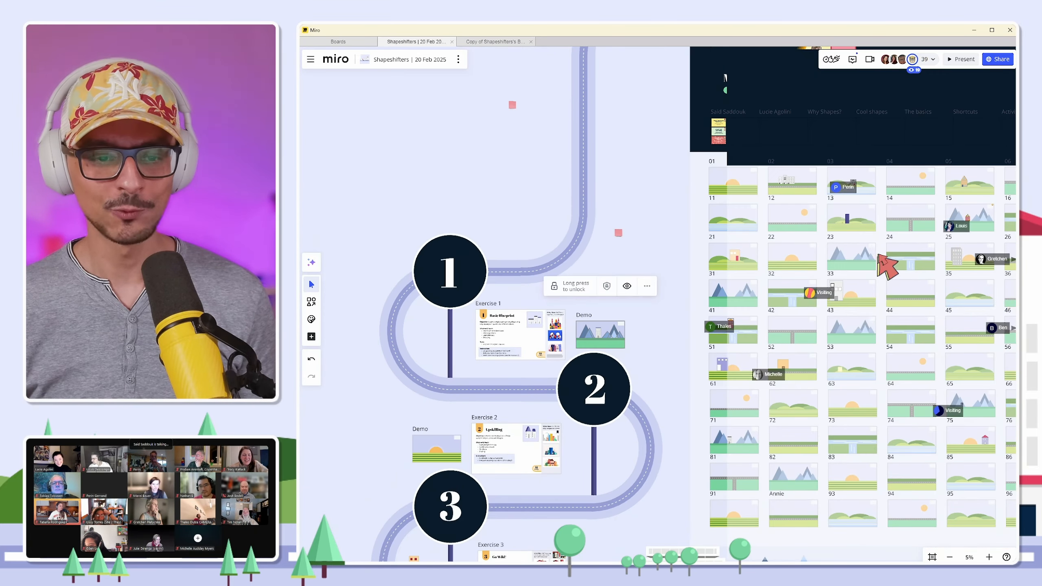
left_click_drag(883, 233, 866, 297)
scroll(777, 245, "up", 5)
scroll(762, 247, "up", 5)
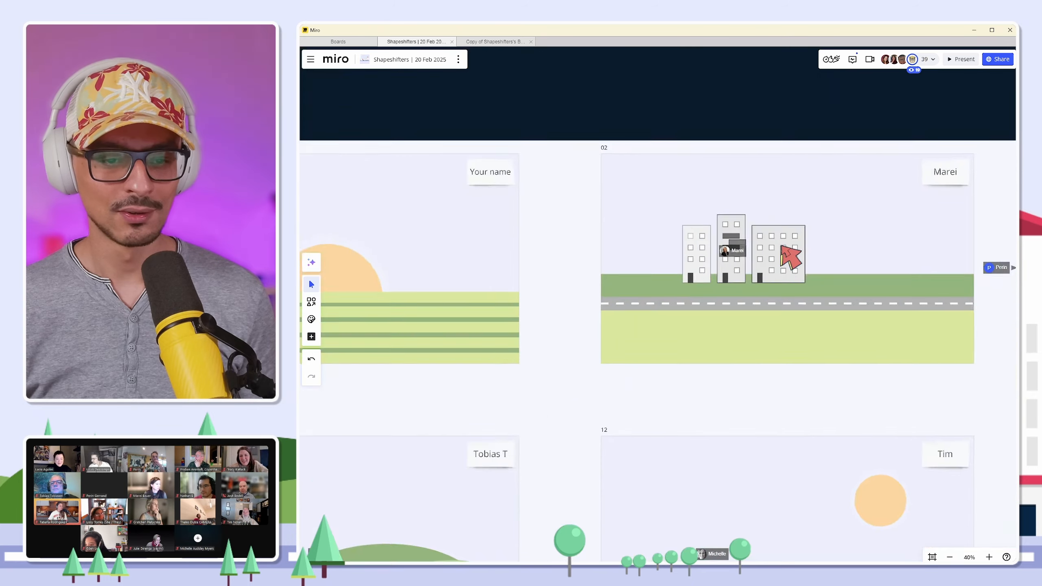
left_click_drag(857, 236, 756, 255)
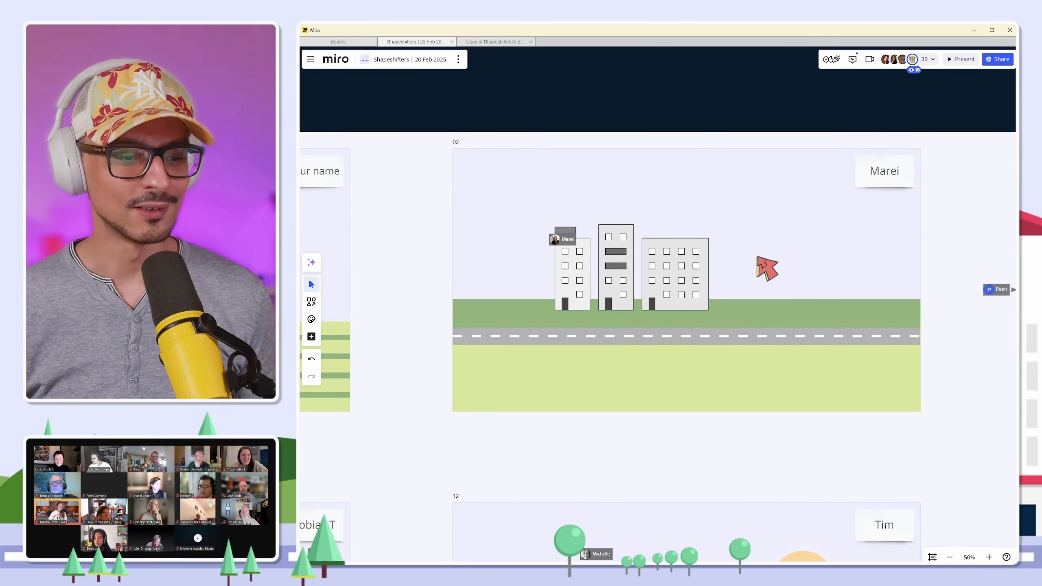
scroll(581, 287, "down", 5)
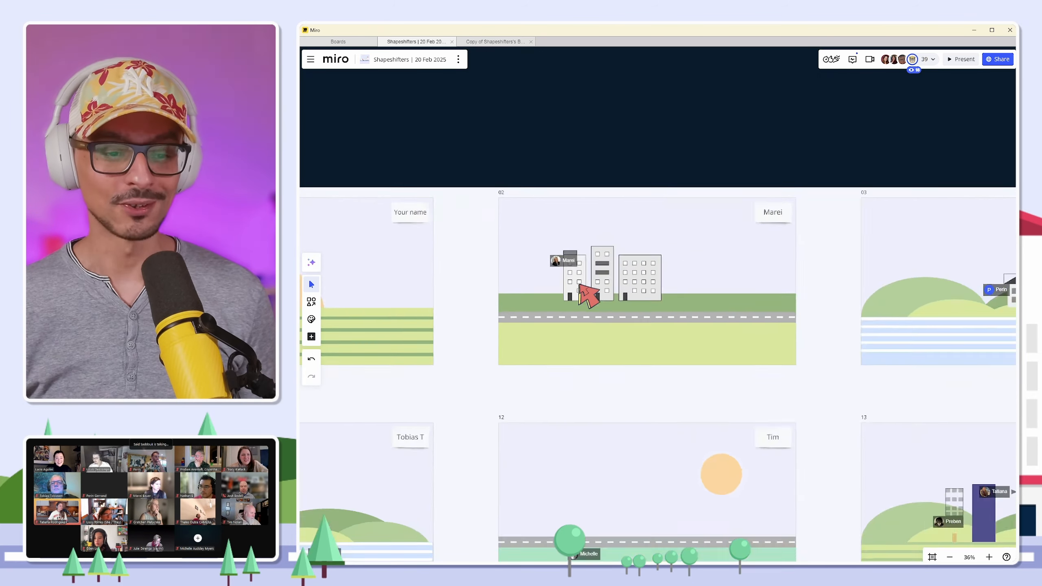
scroll(583, 291, "down", 2)
scroll(749, 293, "up", 8)
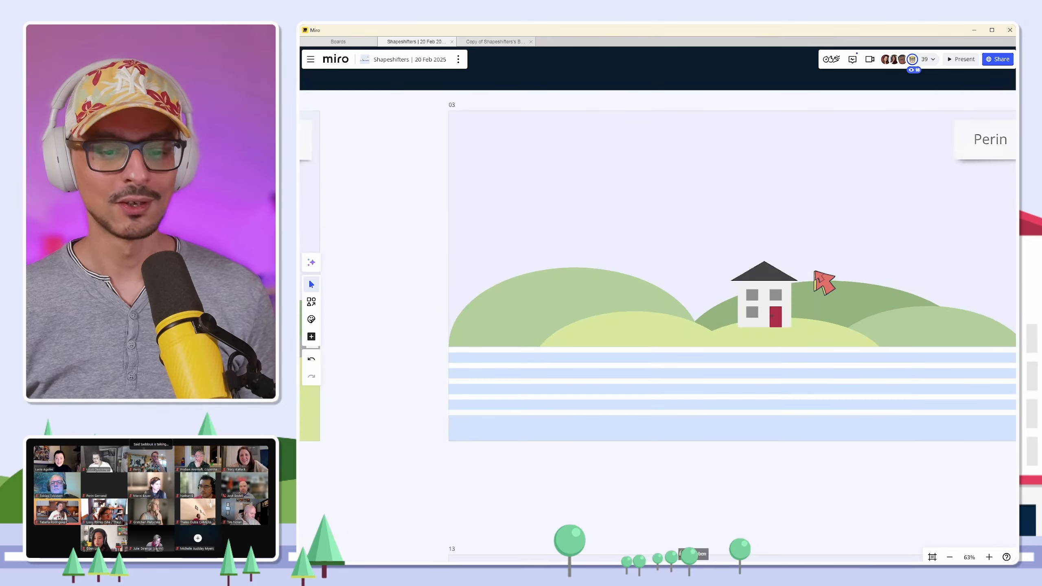
scroll(725, 303, "down", 10)
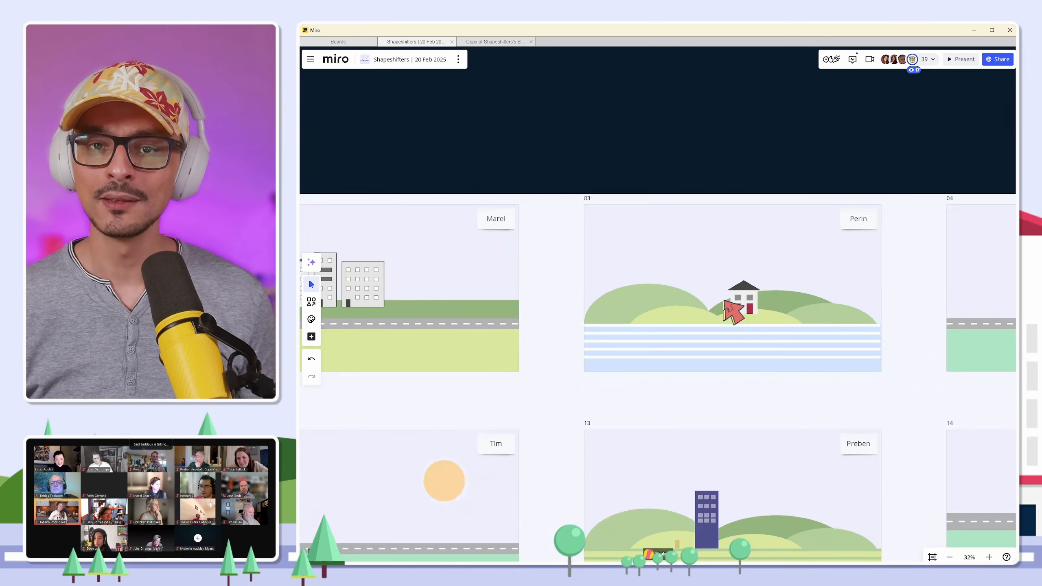
Return to the Demo frame and view the finished building in its mountain landscape.
scroll(753, 341, "up", 8)
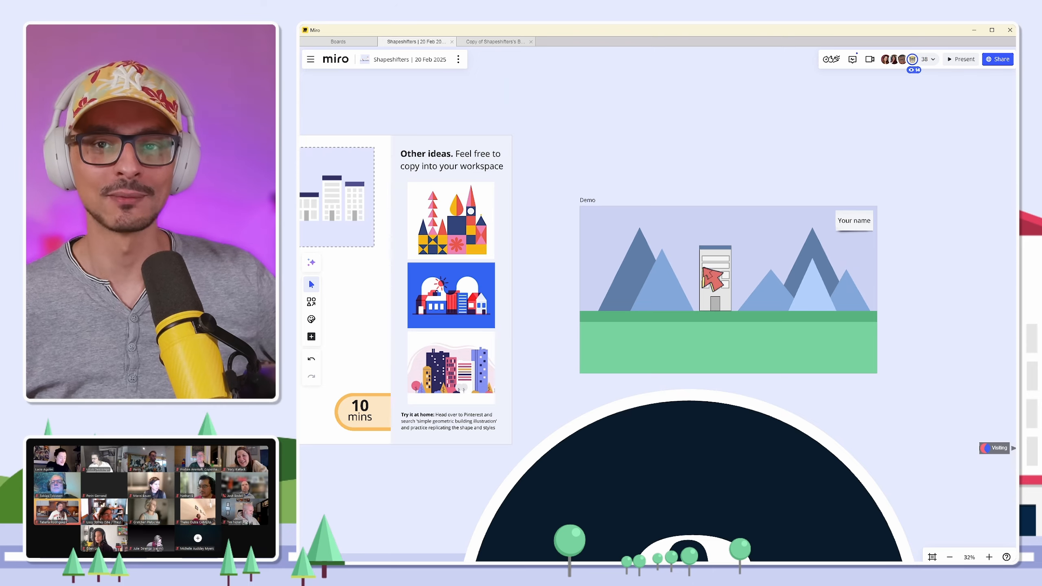
scroll(712, 284, "up", 5)
scroll(712, 287, "up", 3)
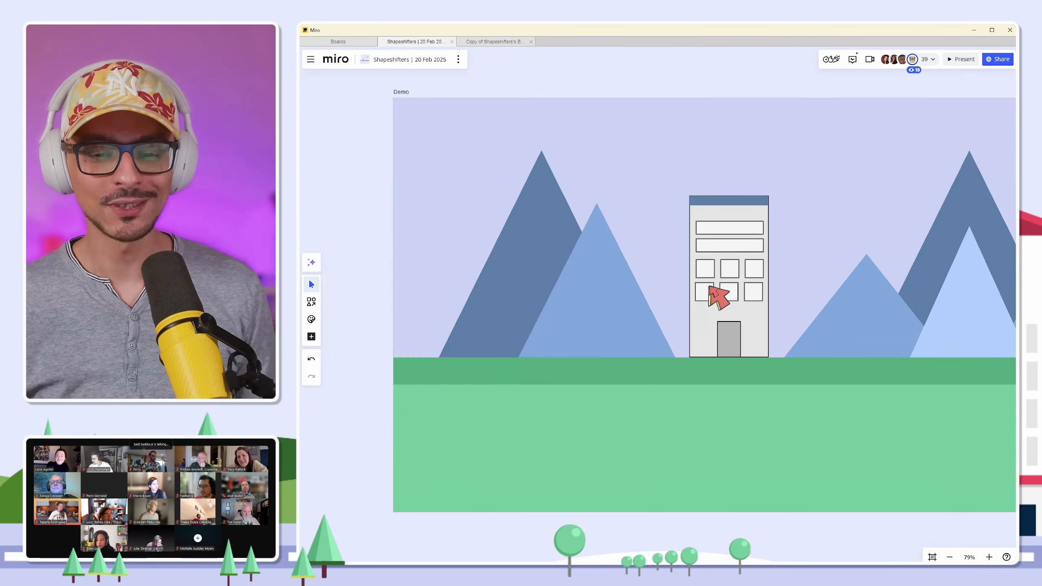
scroll(713, 289, "down", 1)
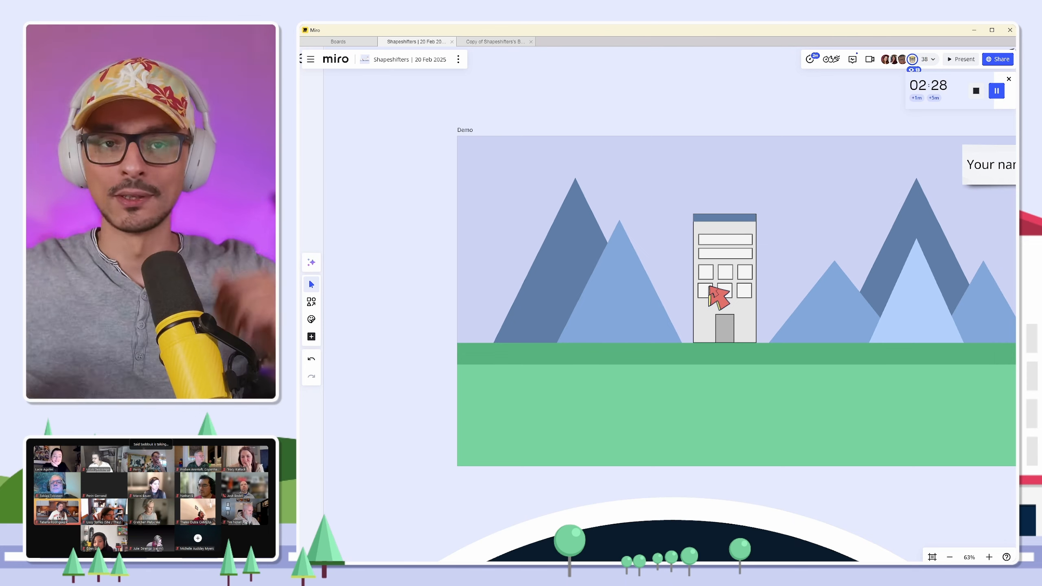
scroll(741, 276, "up", 3)
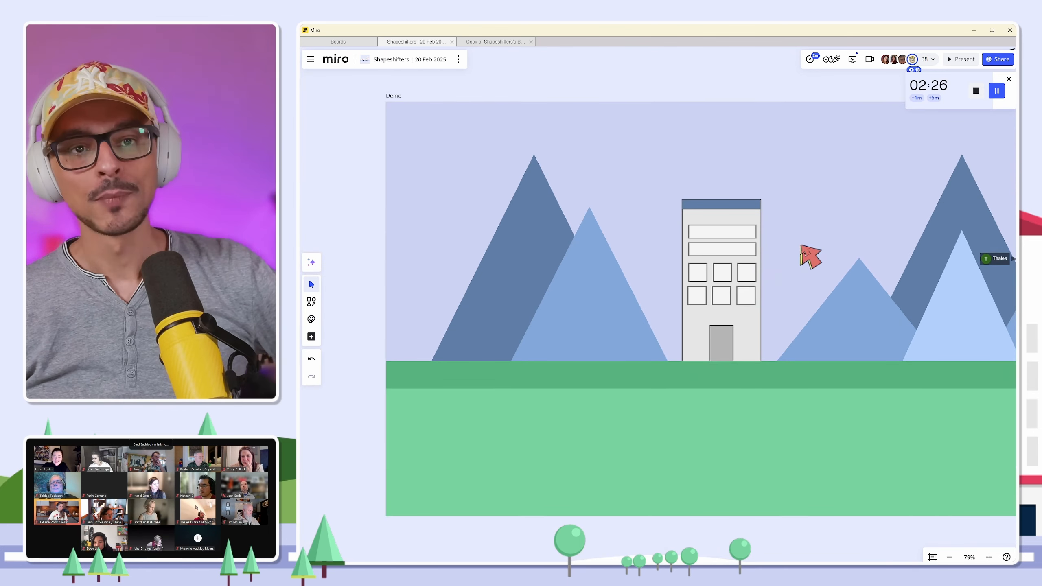
Select all the shapes that make up the building in the Demo frame and group them into one object.
left_click(801, 246)
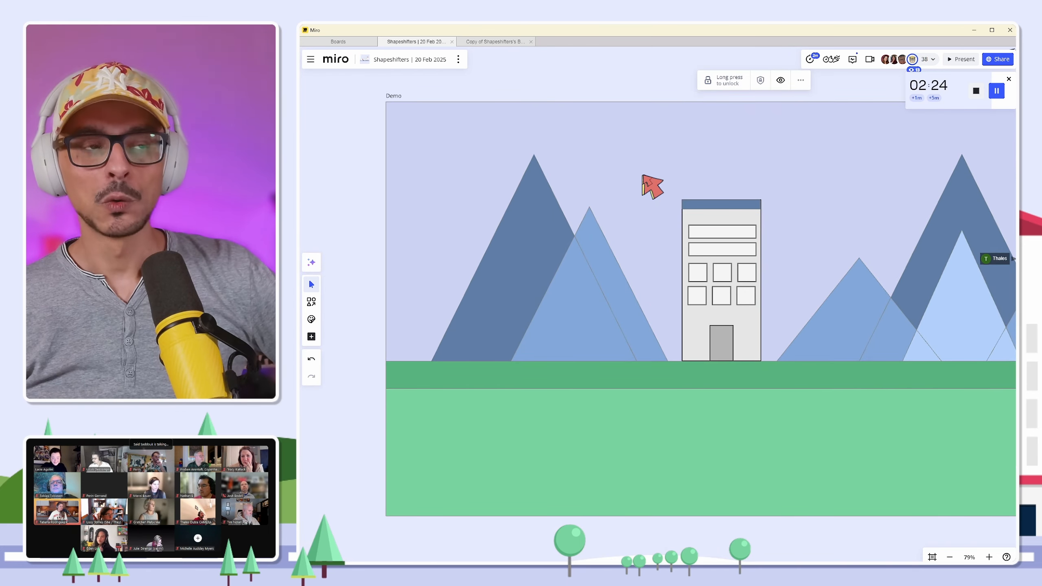
left_click(662, 170)
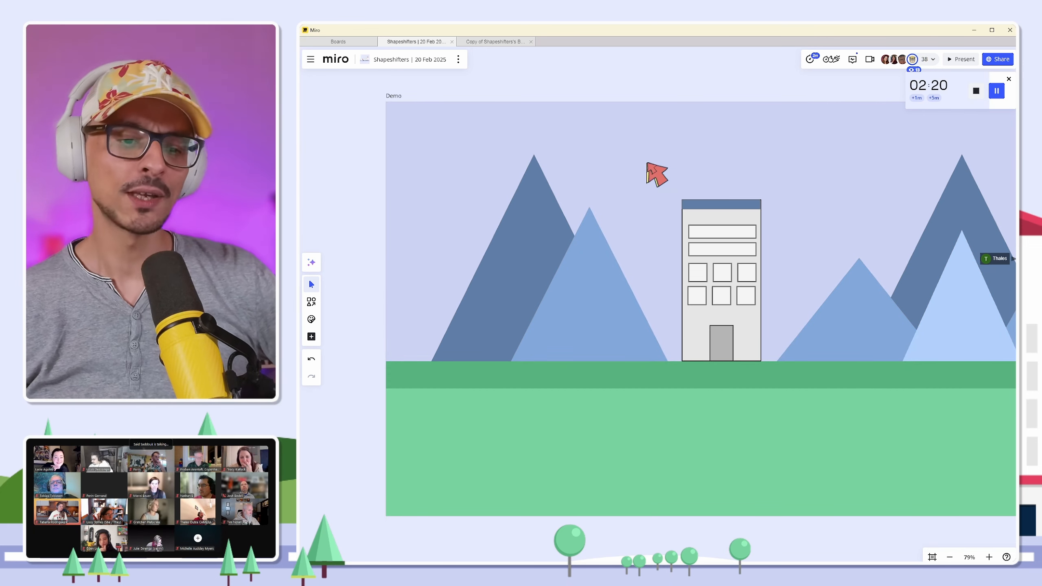
left_click_drag(648, 164, 803, 399)
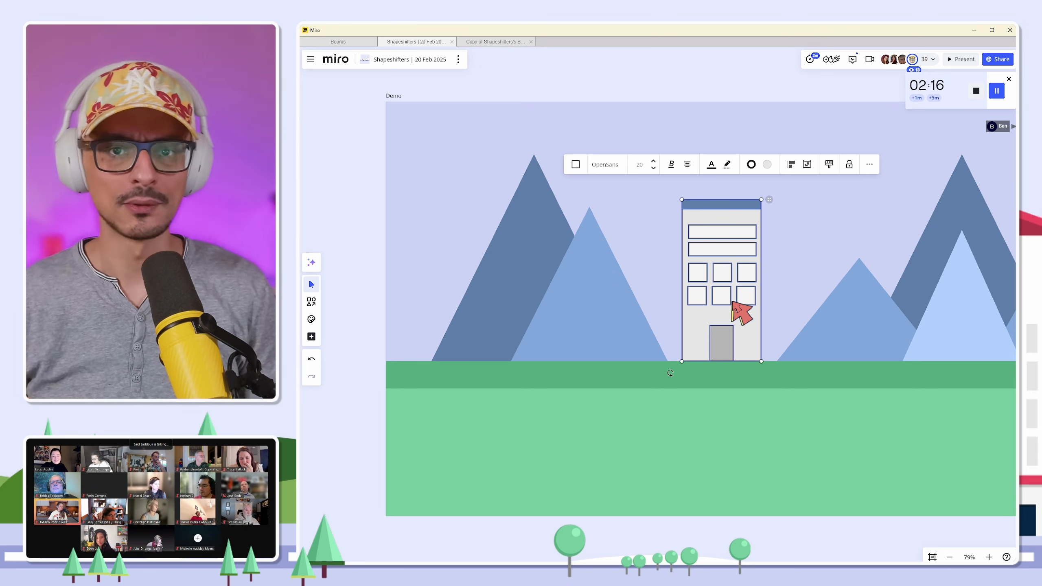
left_click(798, 292)
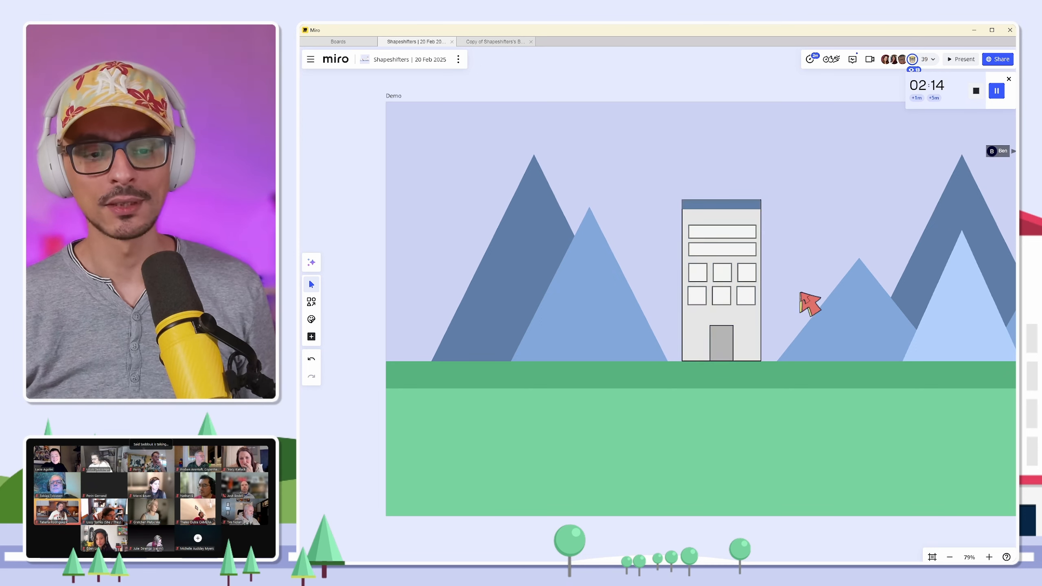
left_click_drag(637, 179, 796, 392)
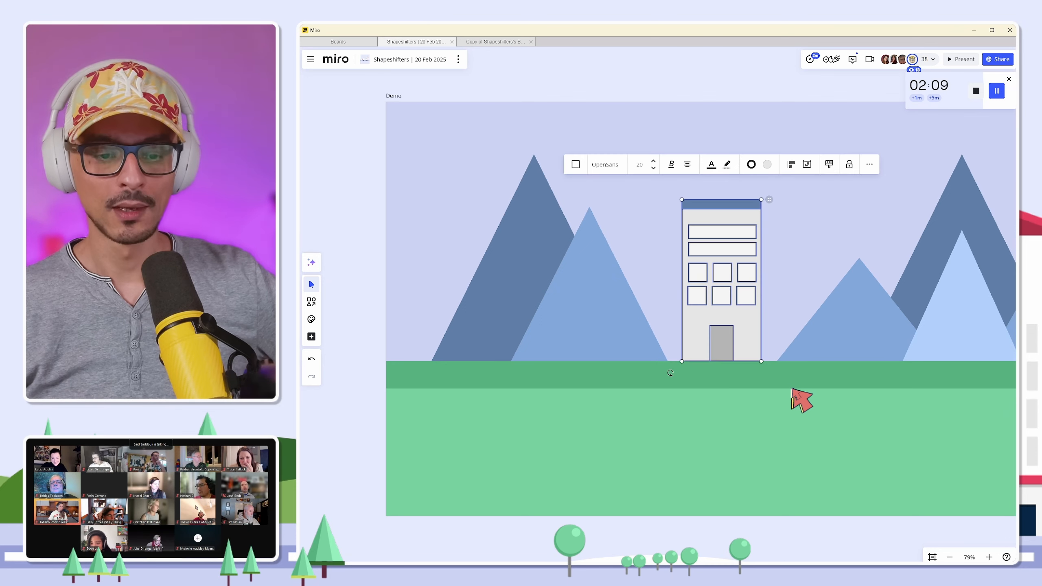
left_click(807, 166)
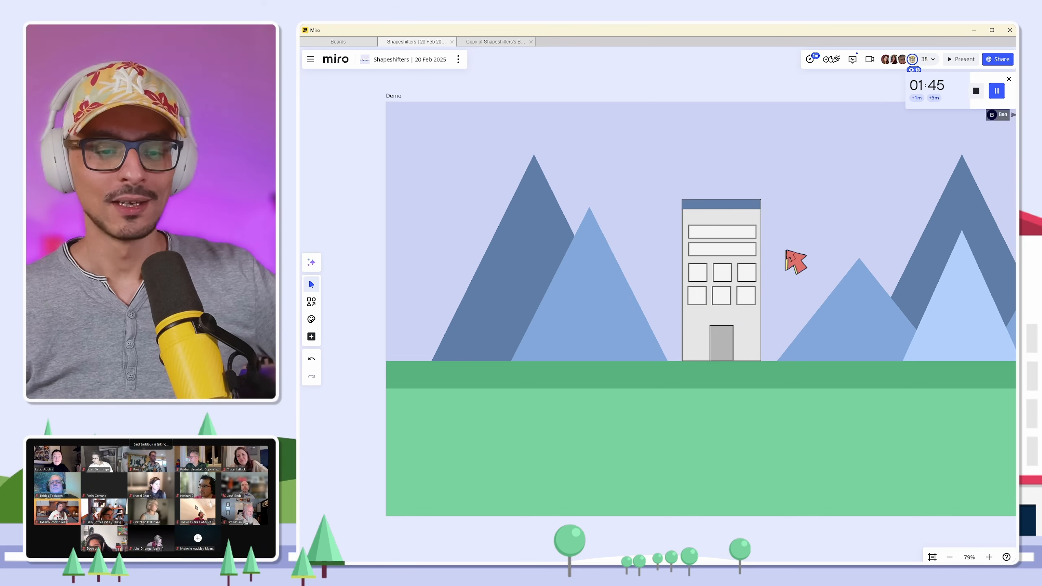
Move the grouped building within the landscape and set its base on the top edge of the green ground between the mountains.
left_click(752, 272)
scroll(744, 275, "down", 5)
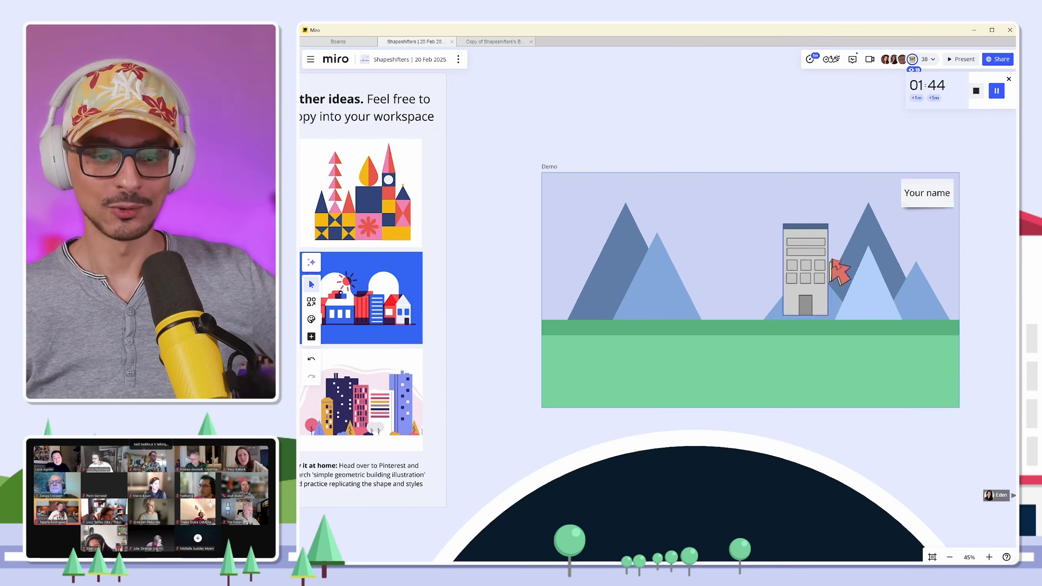
left_click_drag(833, 263, 781, 243)
mouse_move(749, 275)
left_mouse_down()
mouse_move(597, 287)
mouse_move(746, 289)
left_mouse_up()
left_click(723, 281)
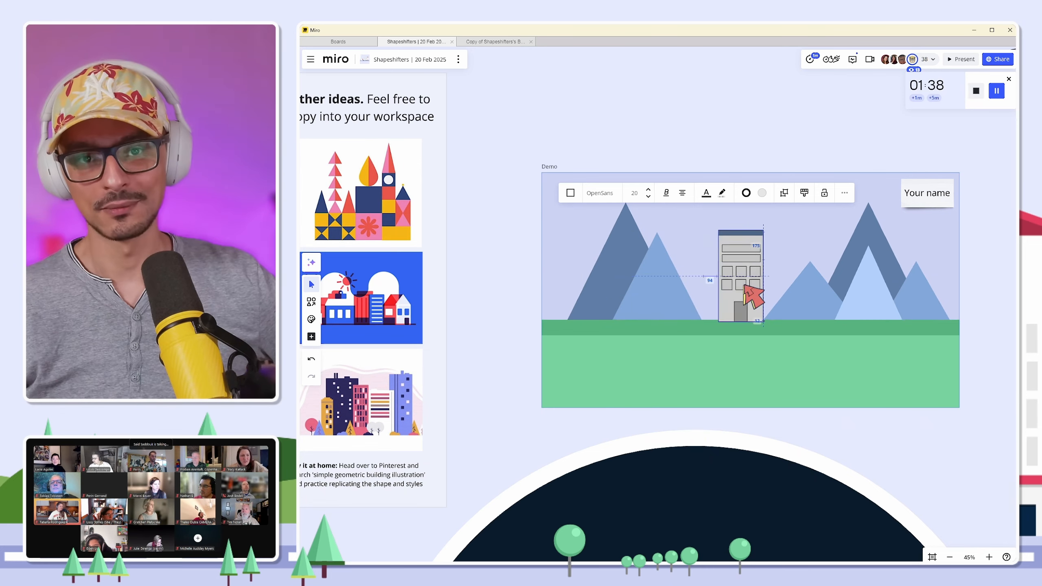
scroll(739, 283, "up", 5)
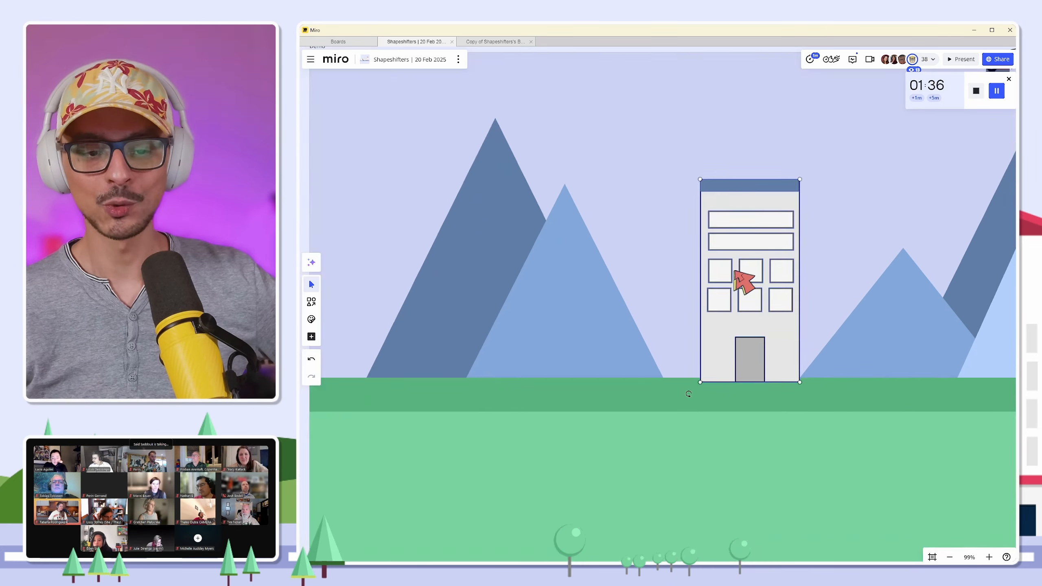
scroll(735, 271, "up", 1)
left_click_drag(816, 258, 726, 231)
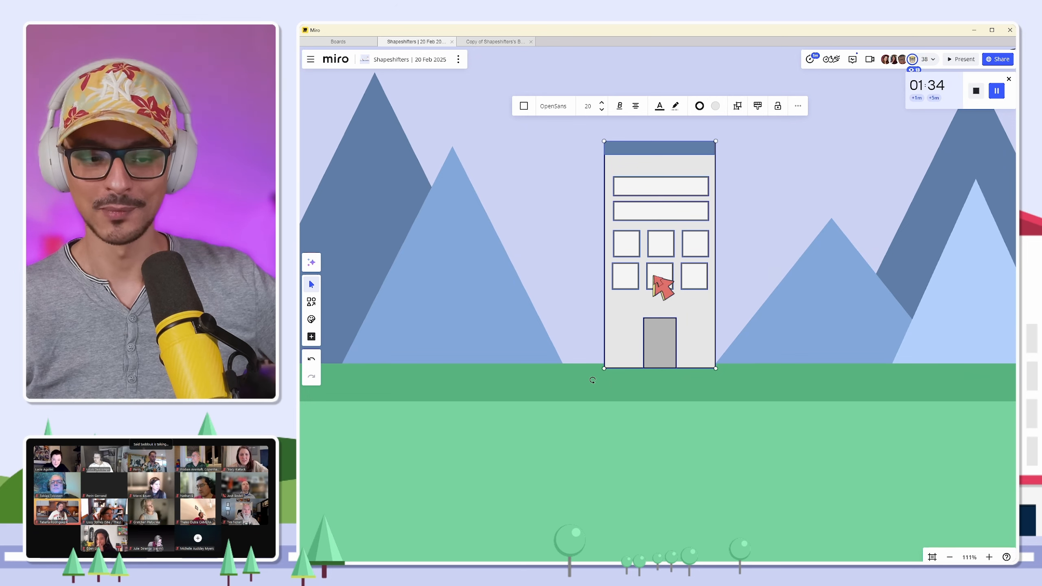
mouse_move(656, 279)
left_mouse_down()
mouse_move(658, 249)
mouse_move(656, 273)
mouse_move(669, 267)
mouse_move(658, 283)
left_mouse_up()
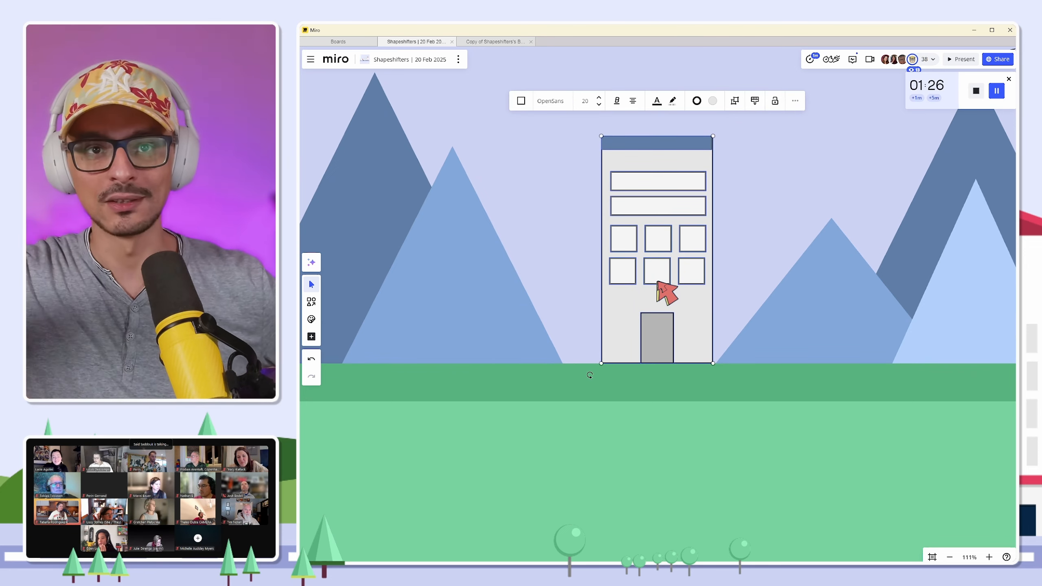
Duplicate the grouped building to make a row of three identical buildings standing on the ground in the Demo frame.
scroll(498, 285, "down", 5)
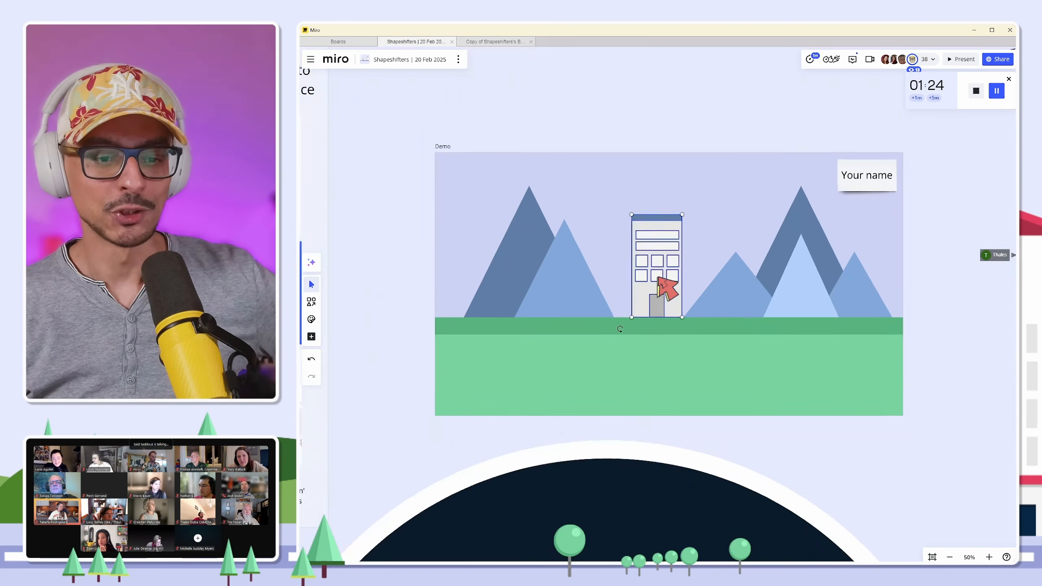
left_click_drag(552, 276, 547, 272)
left_click_drag(547, 272, 666, 274, "alt")
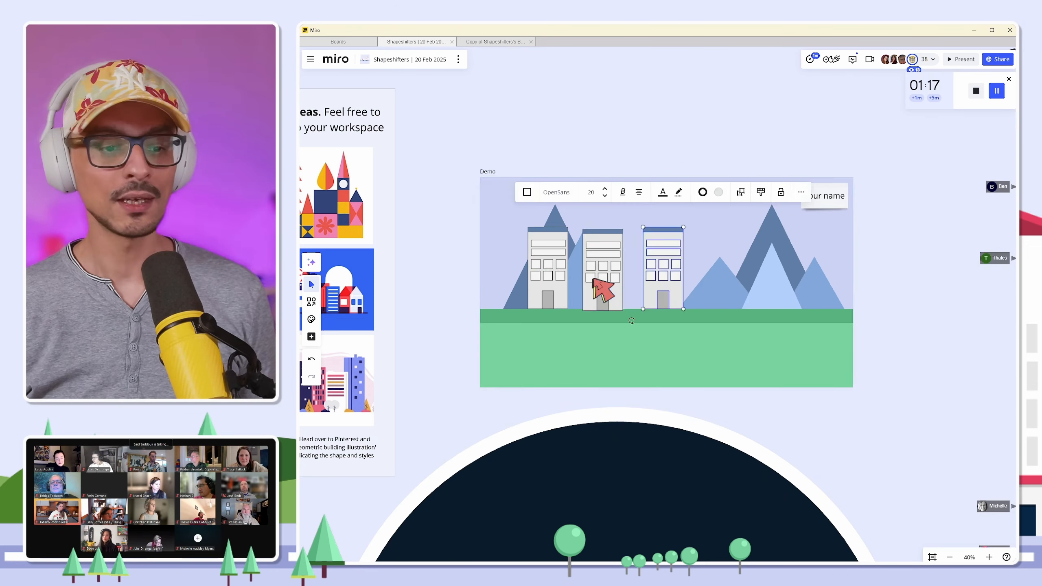
left_click(550, 284)
left_click(670, 285)
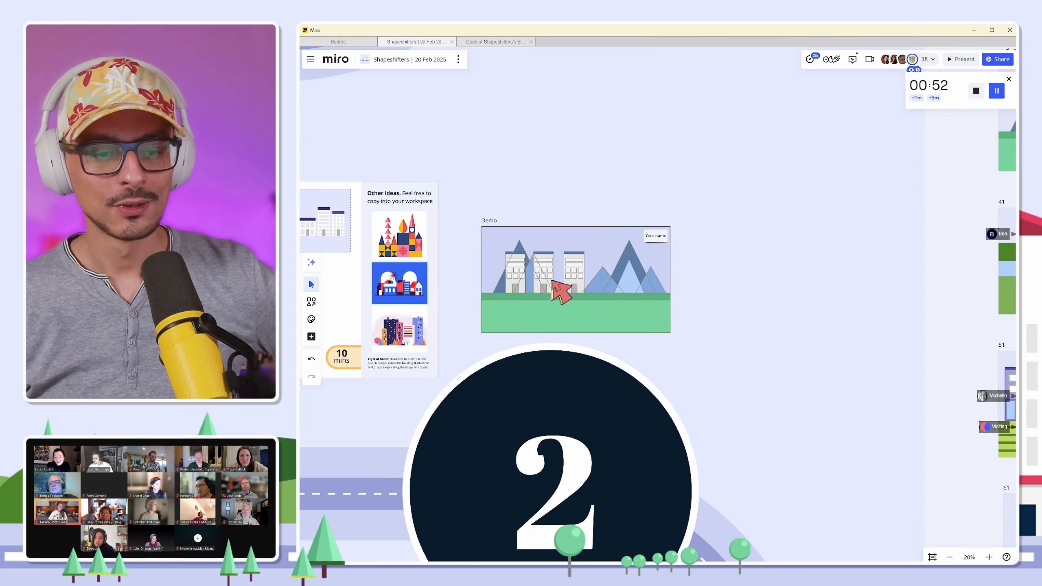
Look over the participants' numbered workspace frames across the board to check the buildings drawn so far.
scroll(546, 289, "down", 5)
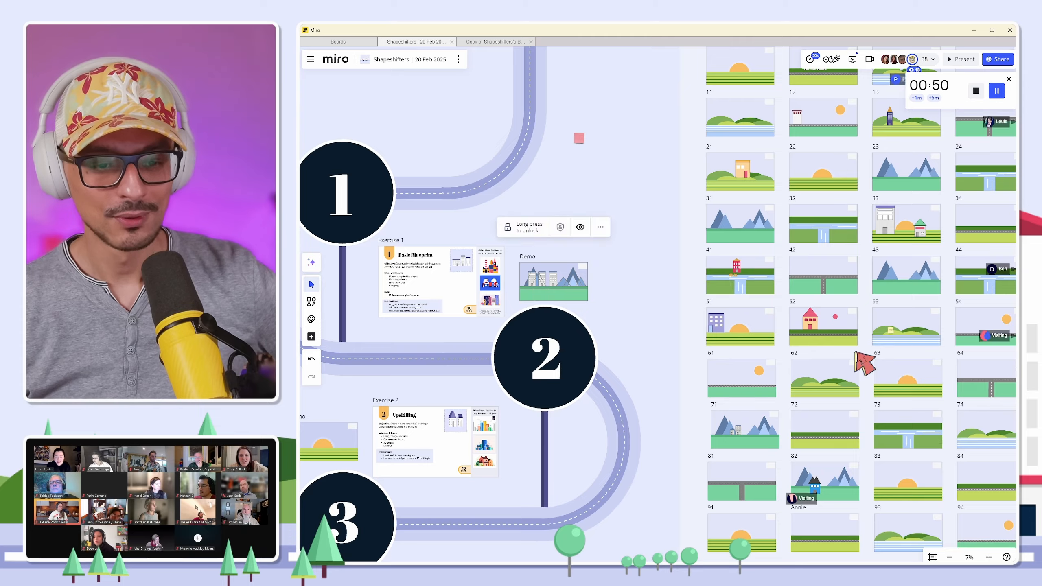
scroll(855, 352, "right", 10)
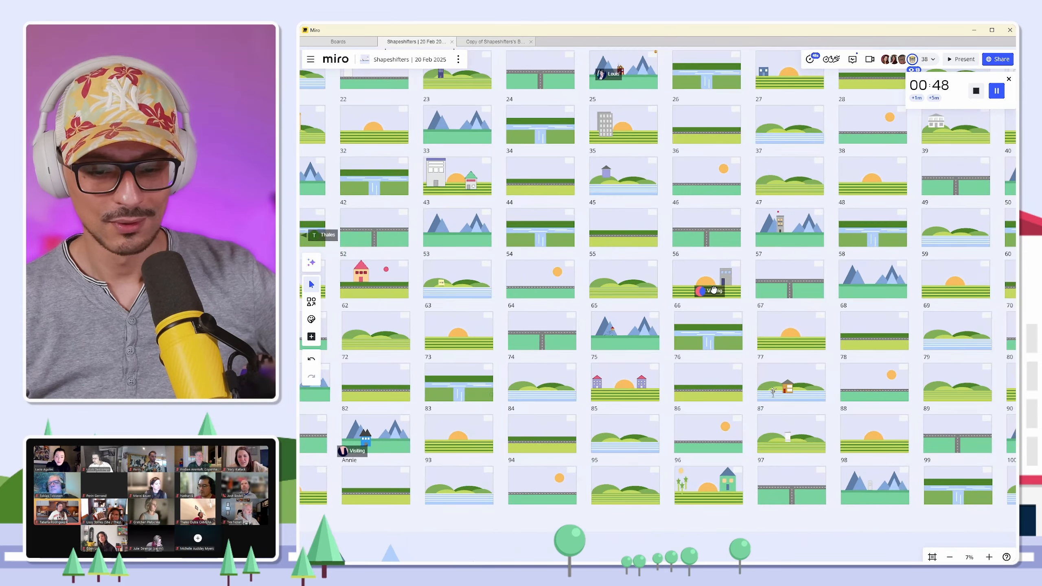
scroll(761, 290, "down", 5)
scroll(761, 263, "up", 3)
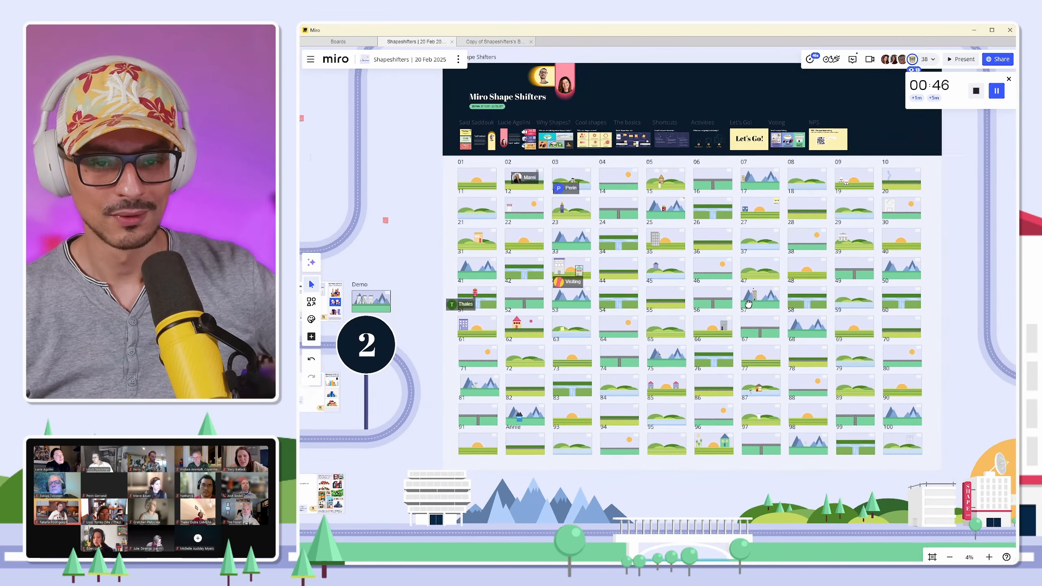
left_click_drag(748, 303, 763, 308)
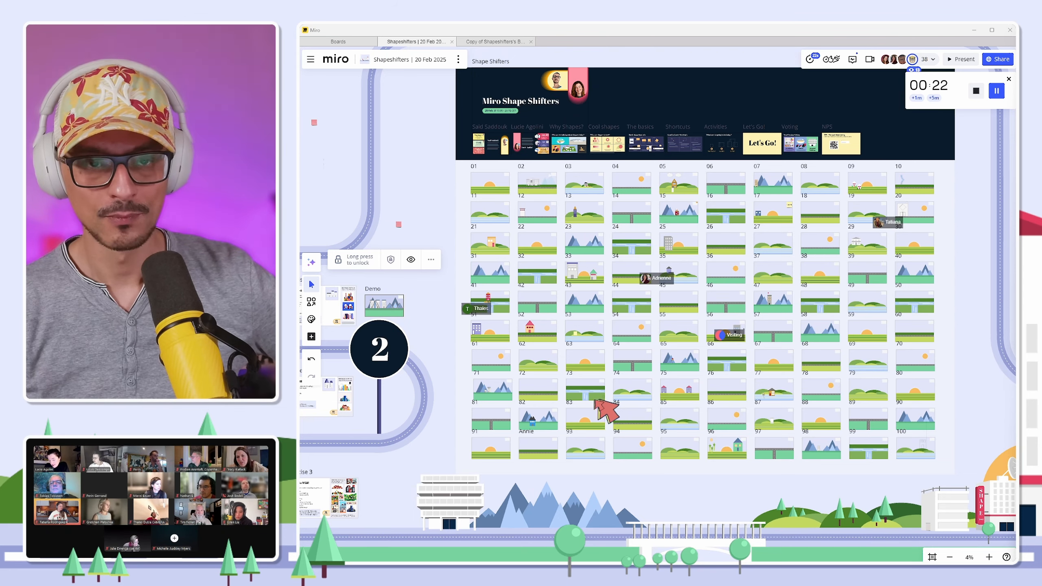
left_click_drag(514, 393, 794, 356)
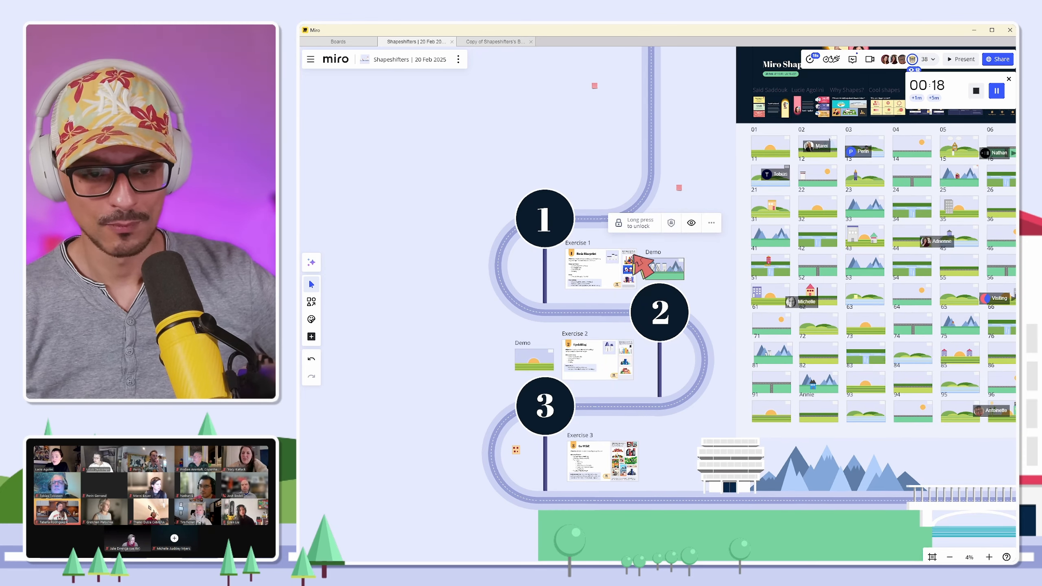
Delete the rightmost of the three identical buildings in the Demo frame.
scroll(640, 249, "up", 6)
scroll(729, 323, "up", 4)
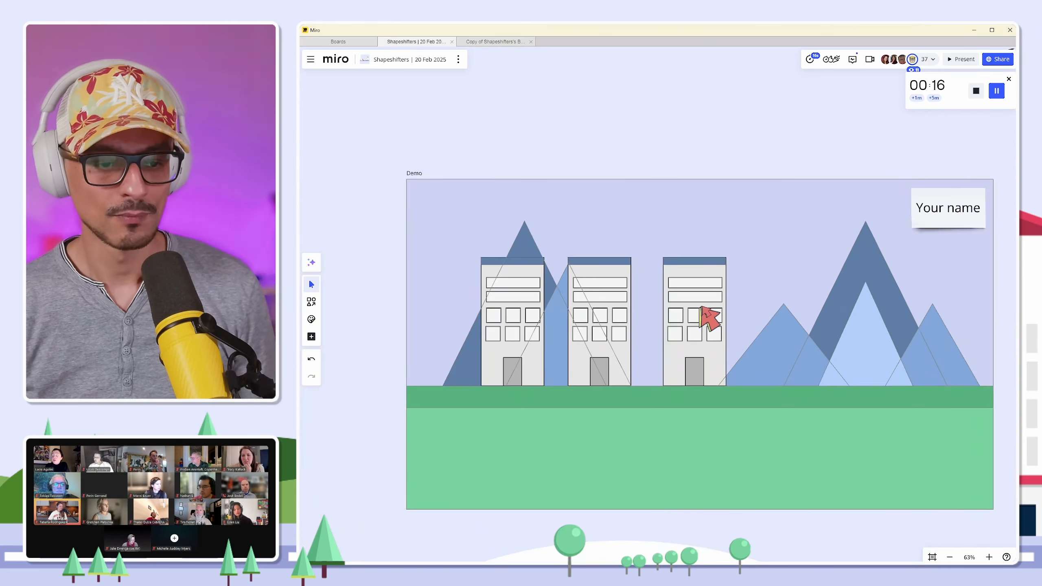
left_click(703, 299)
left_click_drag(781, 289, 754, 278)
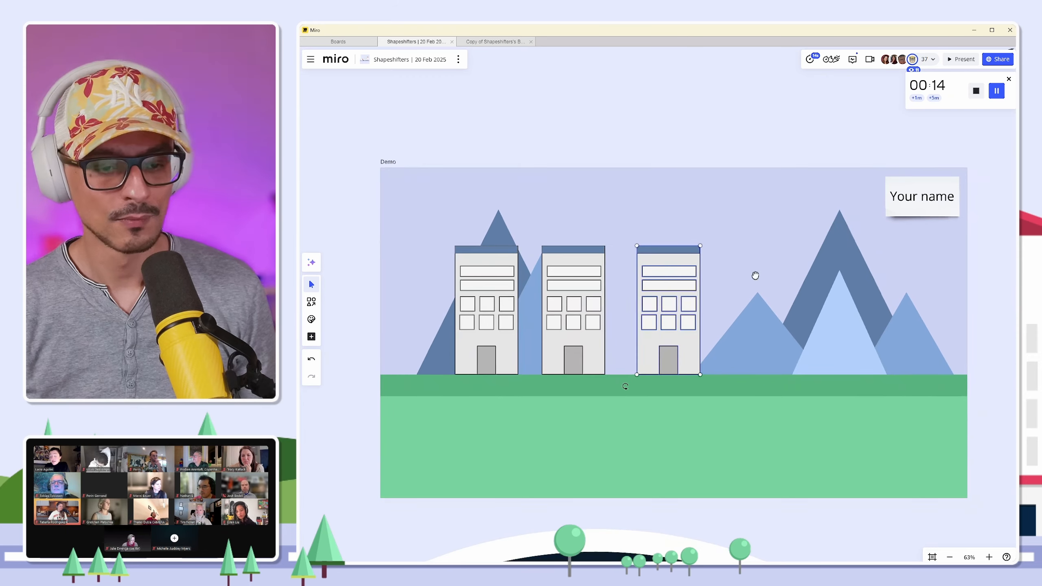
key("Delete")
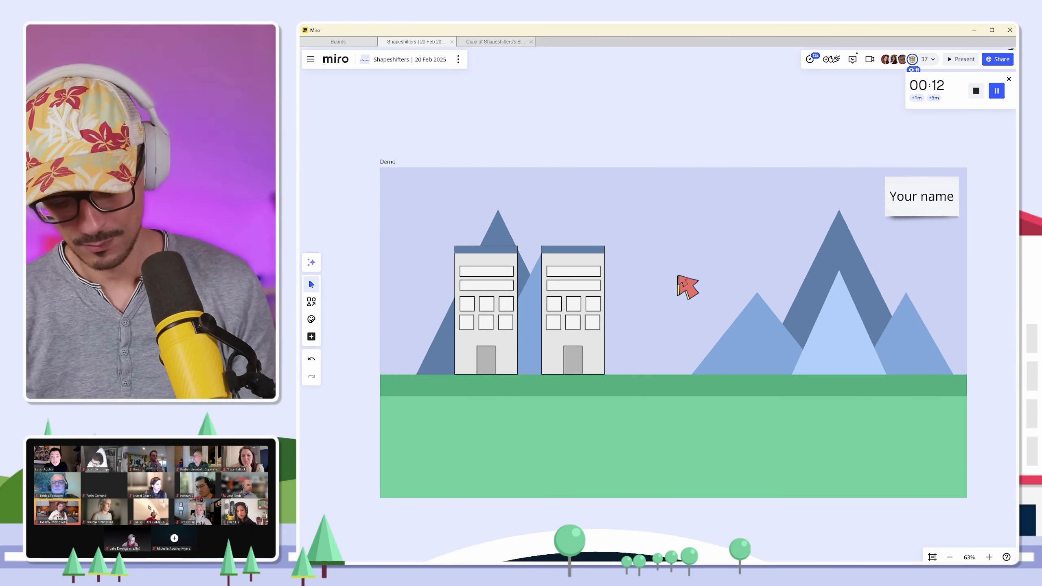
Draw a wide, low rectangle on the ground to the right of the two towers and fill it with the light grey brand color.
key("r")
left_click_drag(660, 247, 818, 375)
left_click_drag(759, 256, 755, 291)
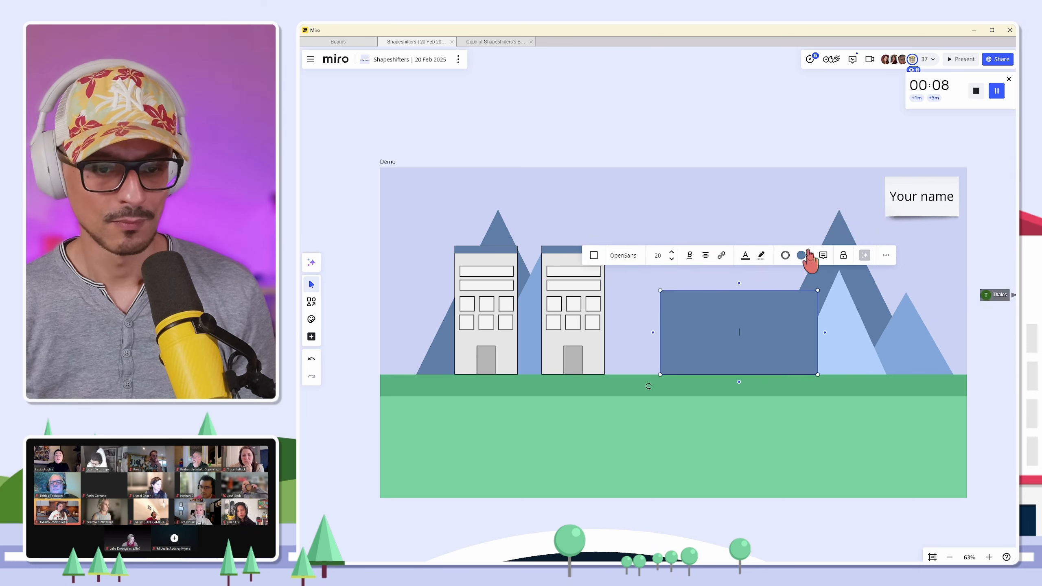
left_click(801, 255)
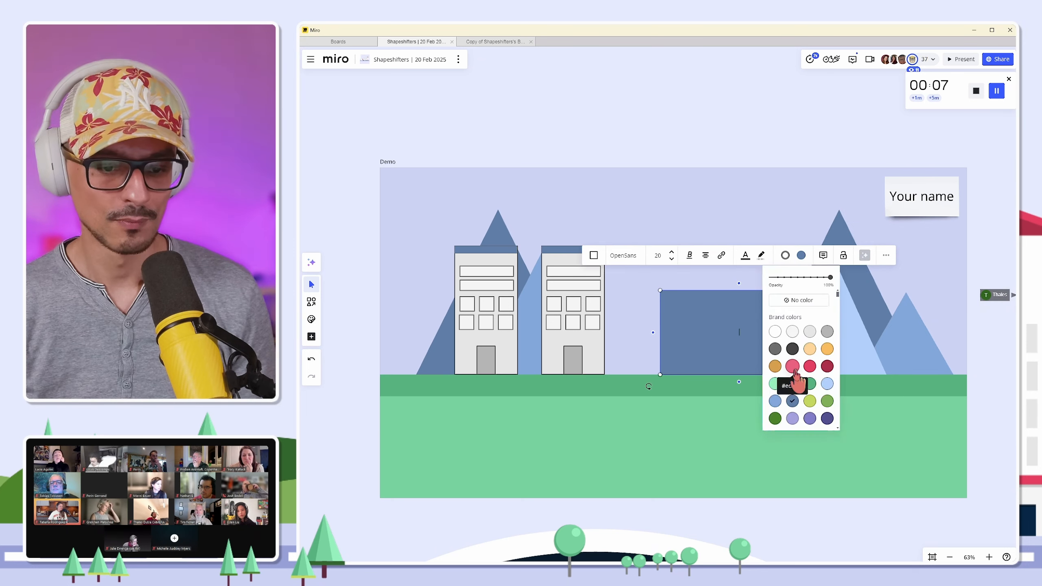
left_click(810, 333)
left_click(745, 321)
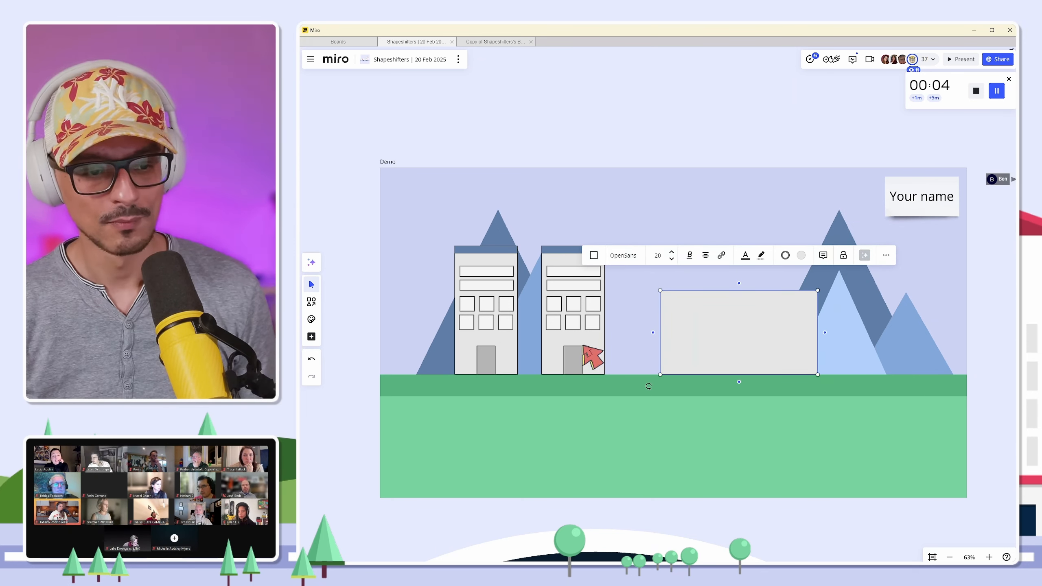
Ungroup the second tower and copy its door onto the left part of the wide building, resting on the ground.
left_click(576, 362)
key("ctrl+shift+g")
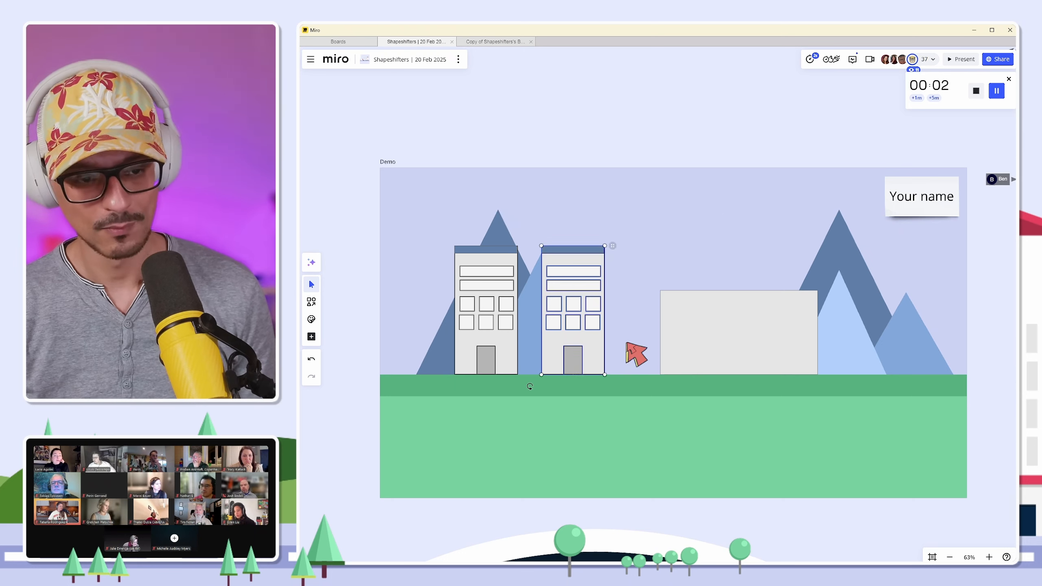
left_click(627, 343)
left_click(573, 357)
left_click_drag(574, 357, 692, 357)
left_click(718, 262)
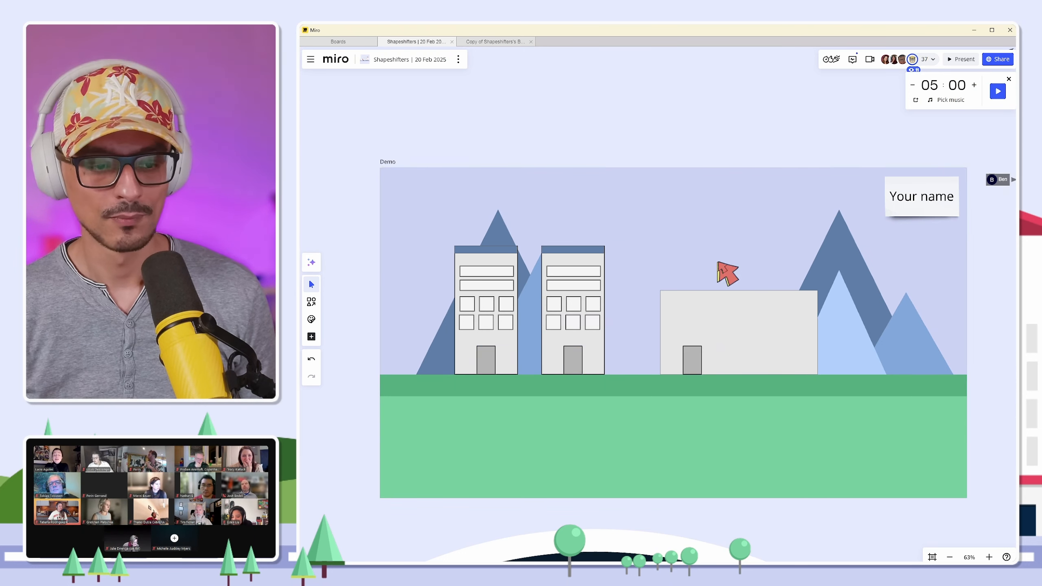
left_click(694, 366)
left_click(739, 313)
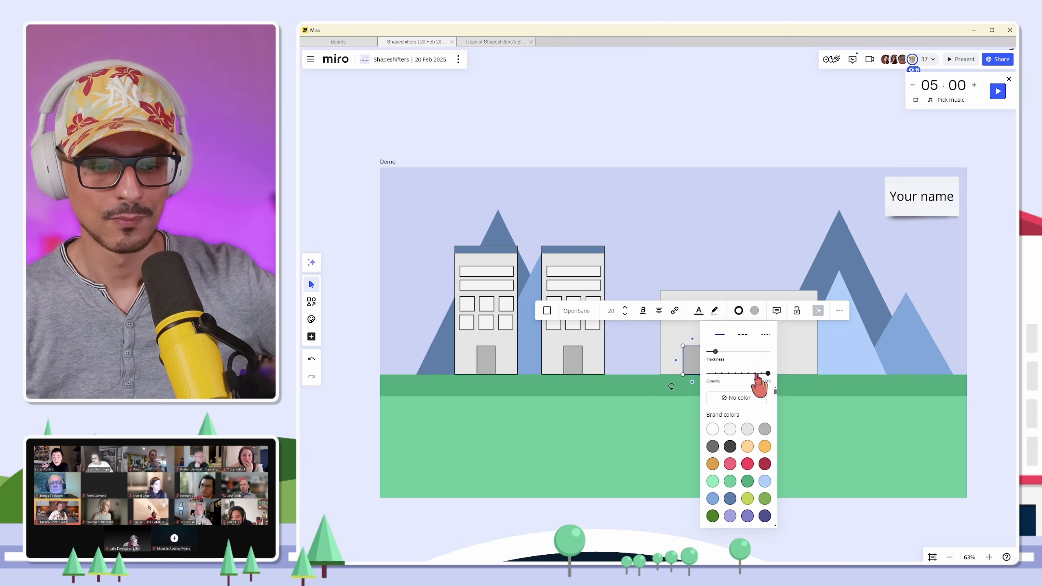
left_click(737, 277)
left_click(692, 362)
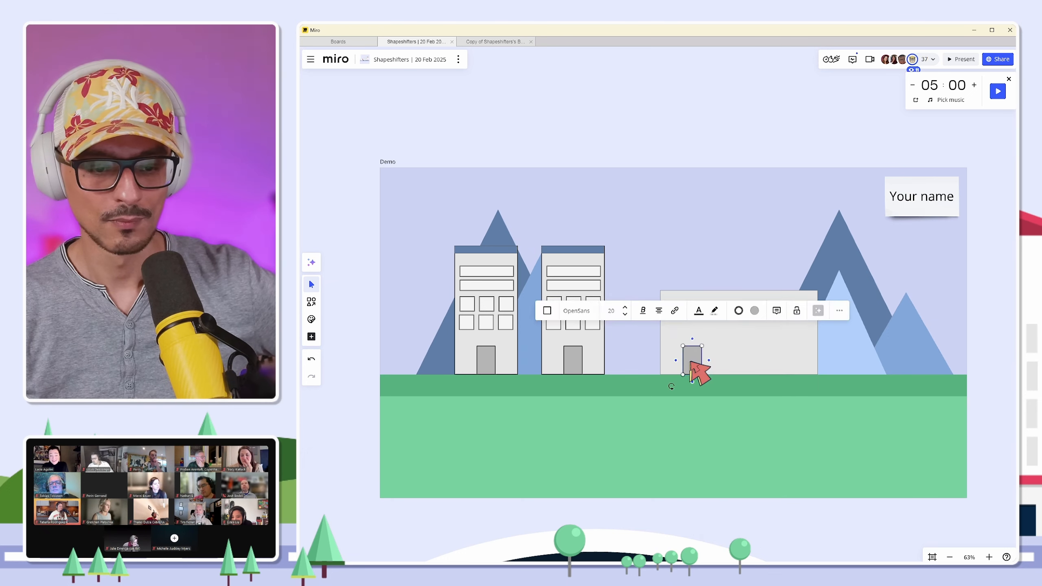
Copy the second tower's roof band onto the top of the wide building and stretch it across the full width.
left_click(589, 249)
left_click_drag(588, 250, 821, 301)
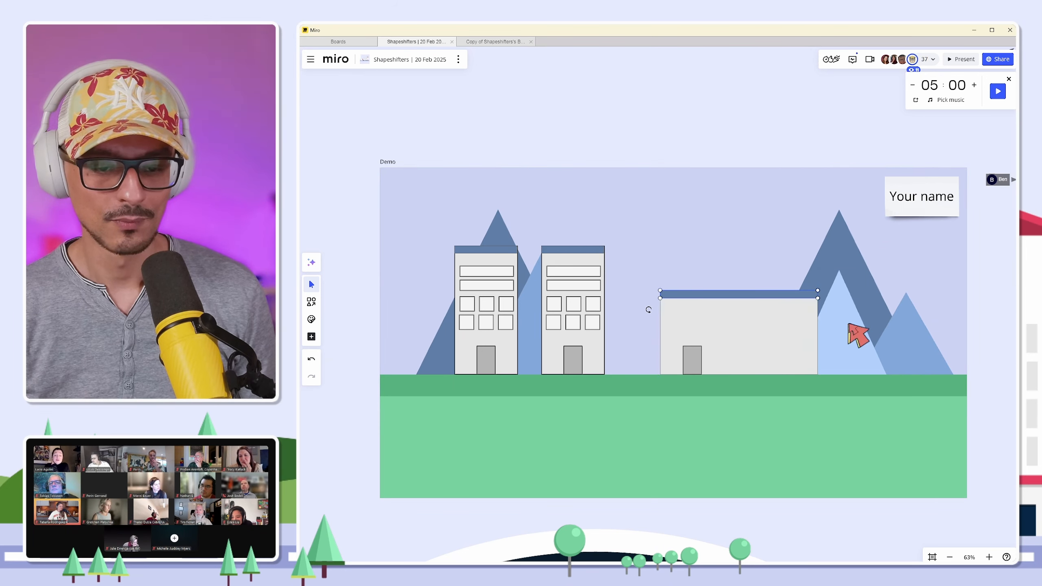
left_click(848, 324)
left_click(713, 293)
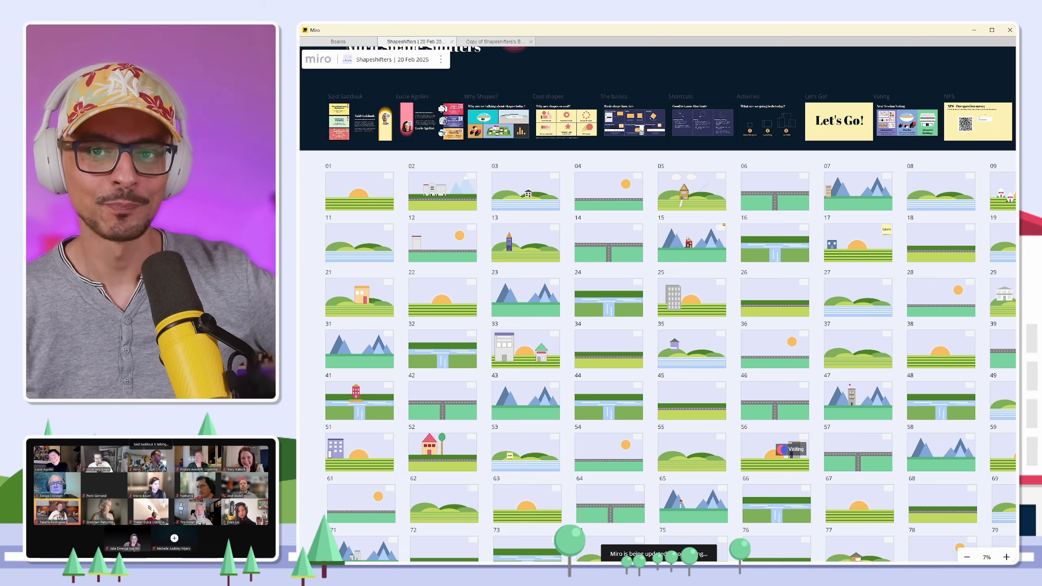
Survey the board's exercise path and the full grid of participants' workspace frames.
scroll(886, 279, "down", 3)
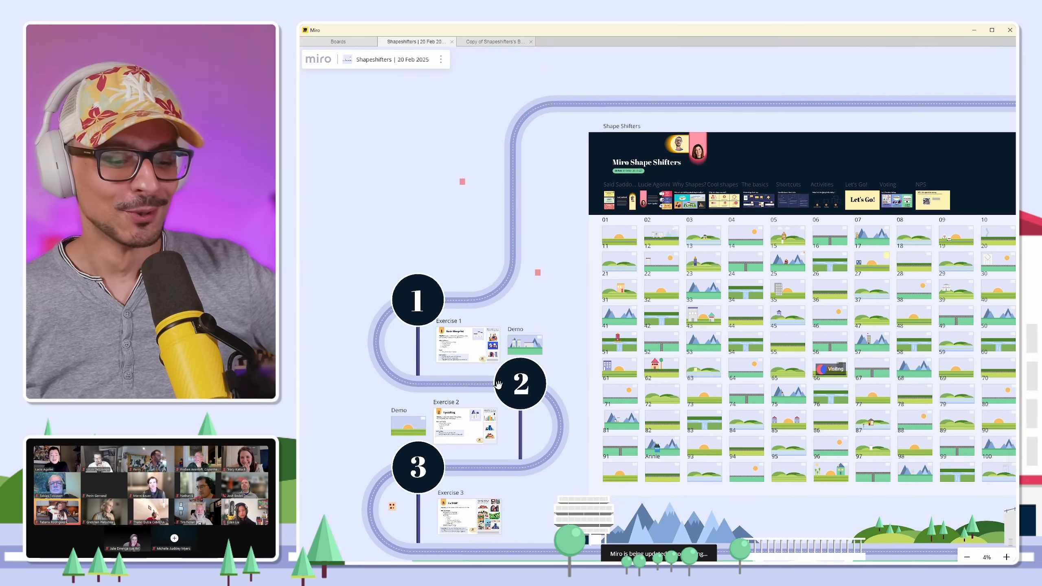
scroll(501, 377, "up", 3)
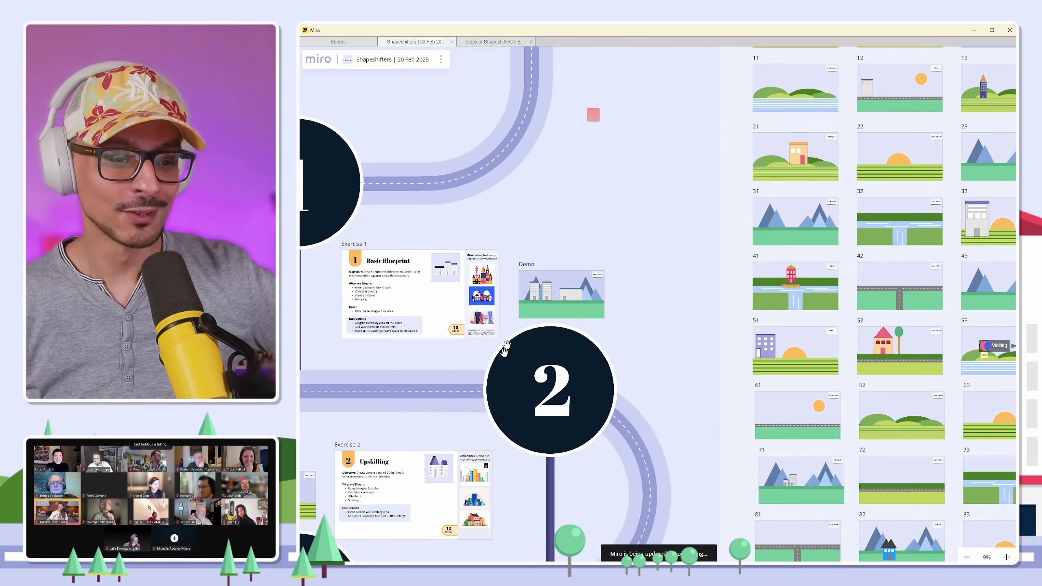
scroll(506, 348, "up", 5)
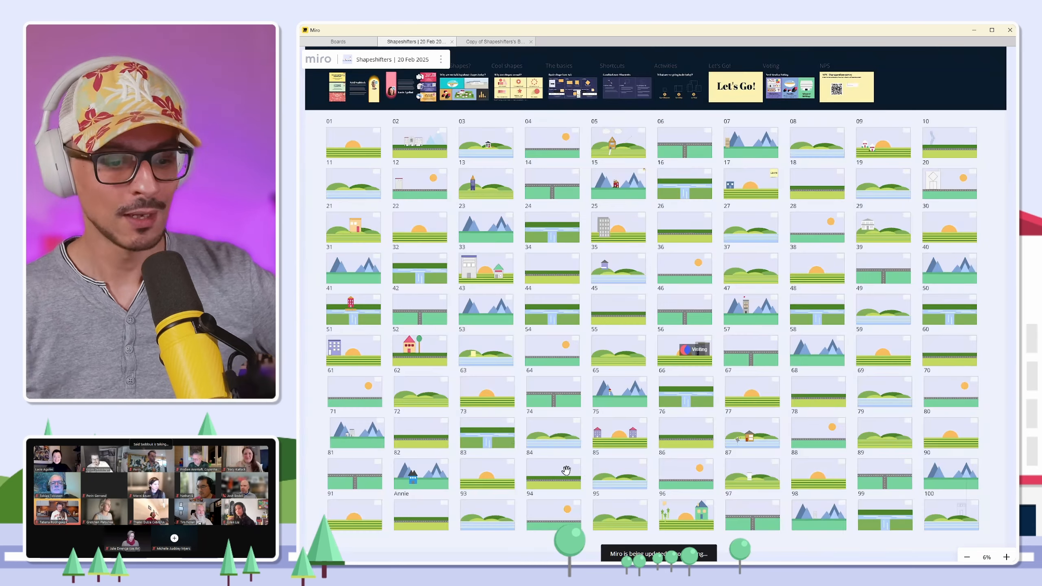